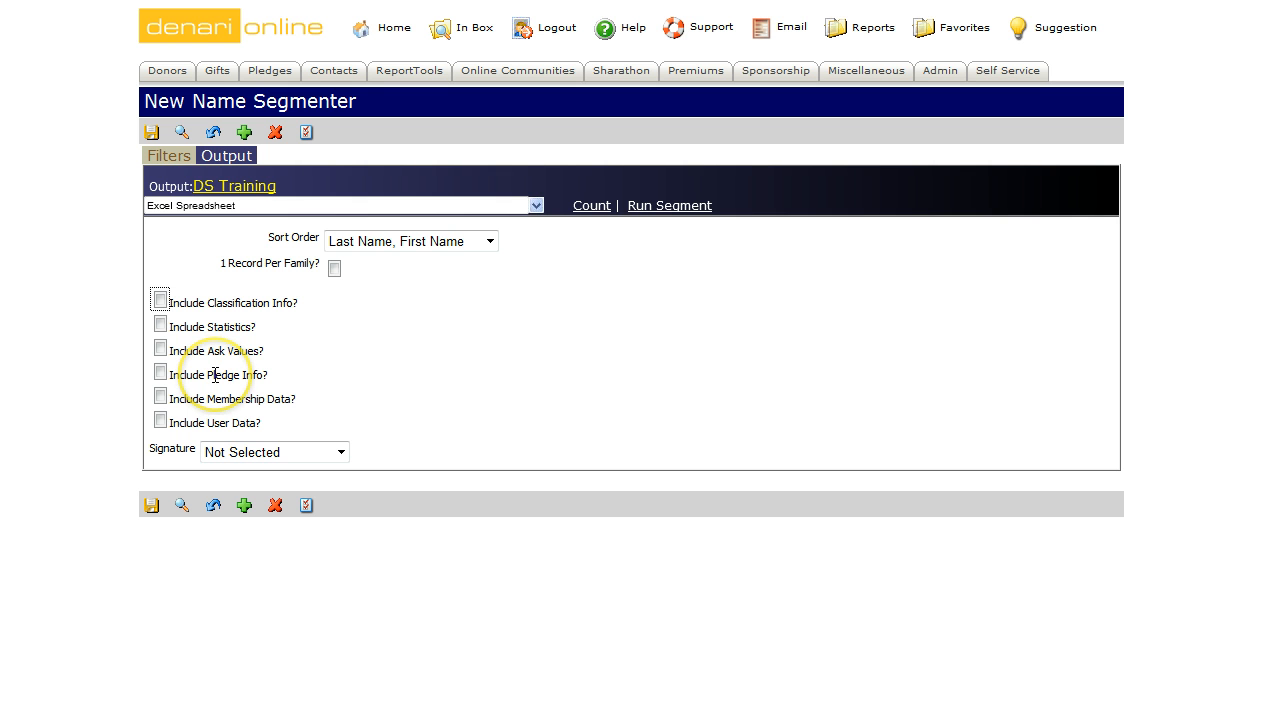
# Turn the options to include pledge info, membership data and user data on and back off one after another.
pyautogui.click(160, 372)
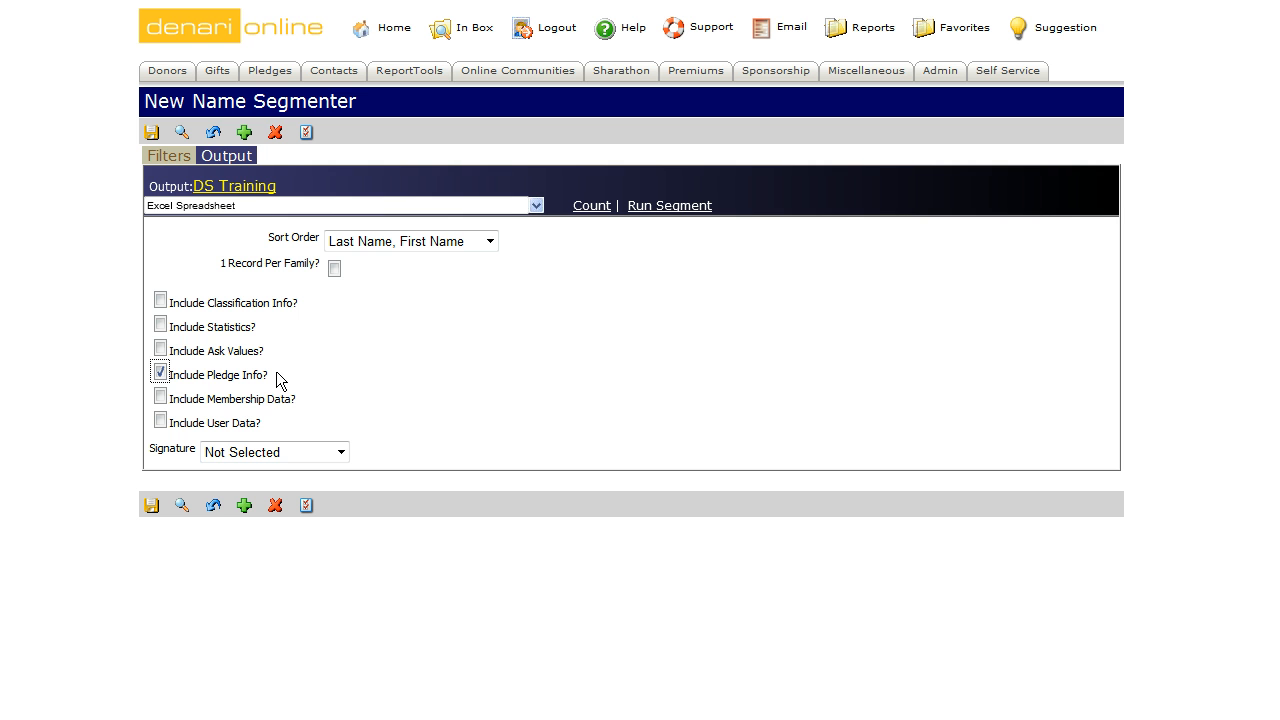
pyautogui.click(160, 372)
pyautogui.click(160, 397)
pyautogui.click(161, 397)
pyautogui.click(160, 421)
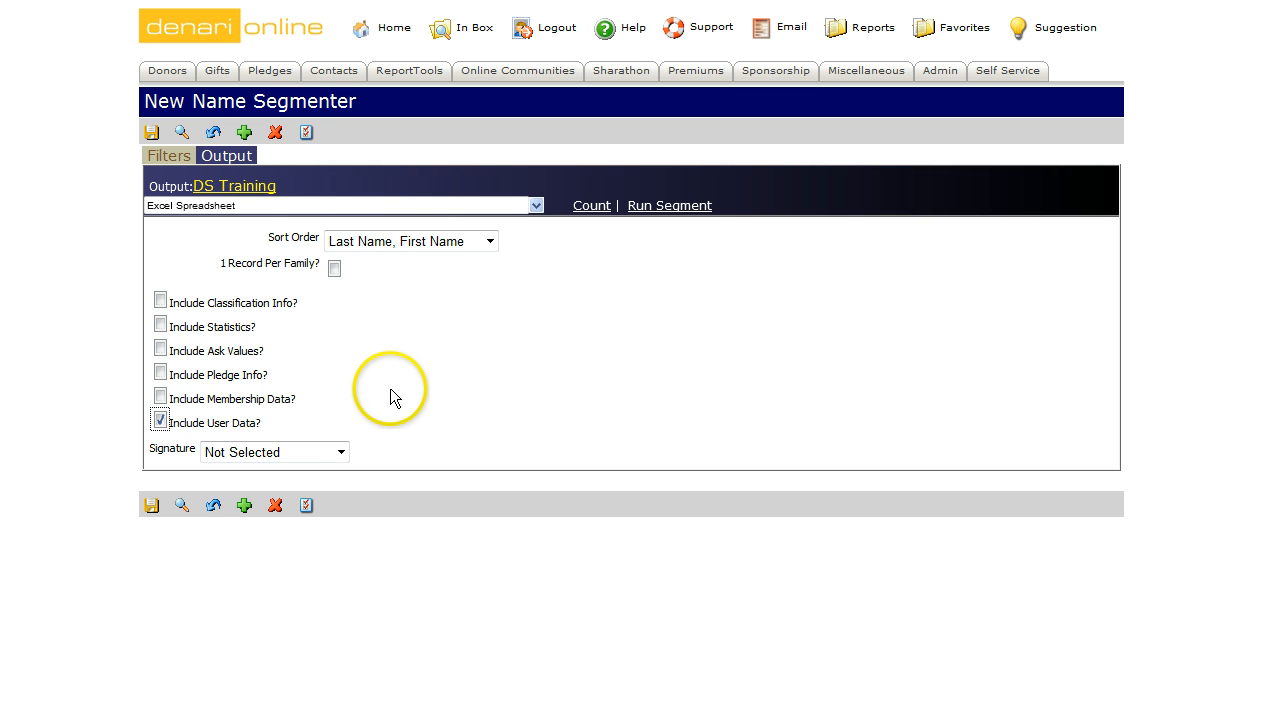
pyautogui.click(160, 420)
# Set the segment's output format to Merge Letter and place the cursor in the empty letter text.
pyautogui.click(536, 205)
pyautogui.scroll(-5, 536, 216)
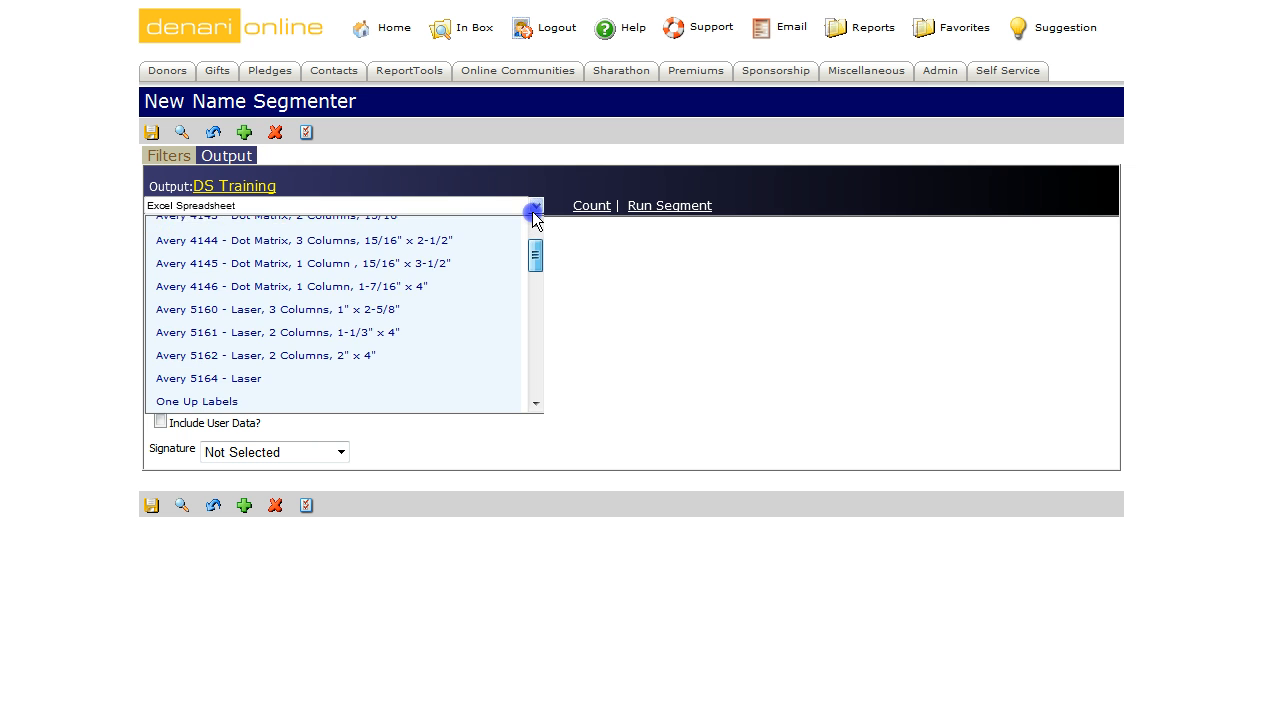
pyautogui.scroll(-5, 536, 217)
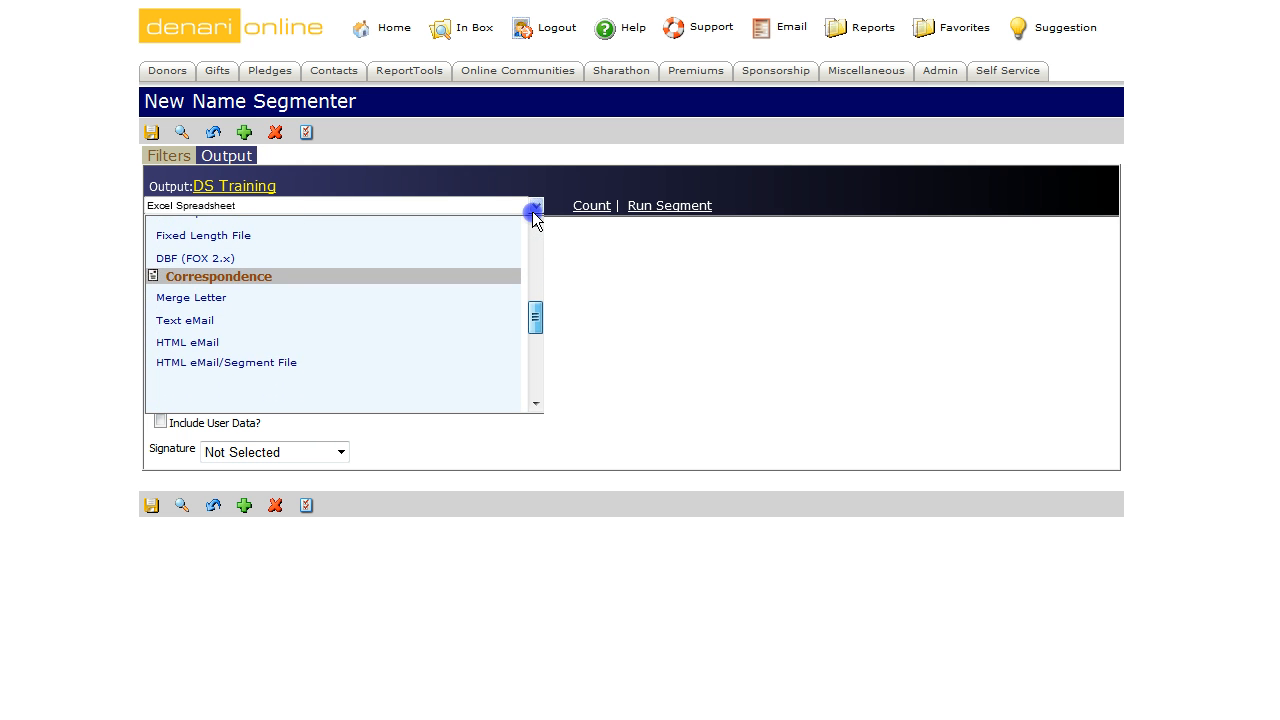
pyautogui.press('Up')
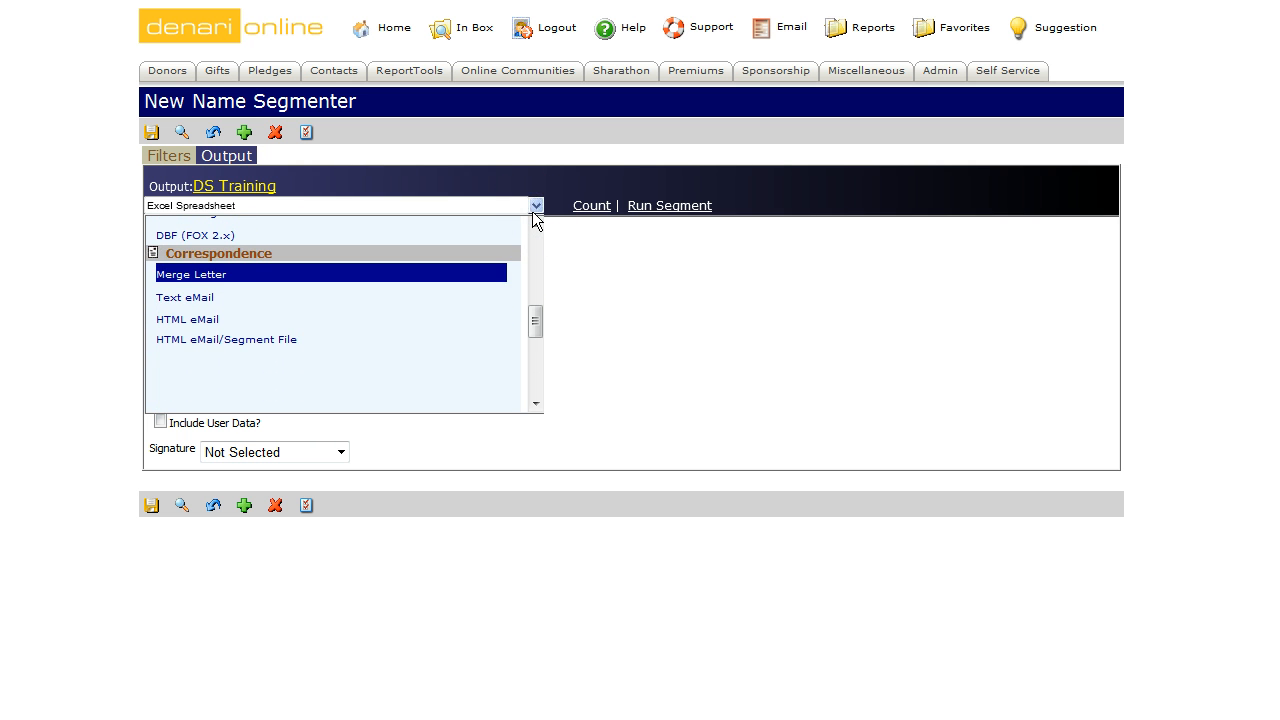
pyautogui.click(228, 274)
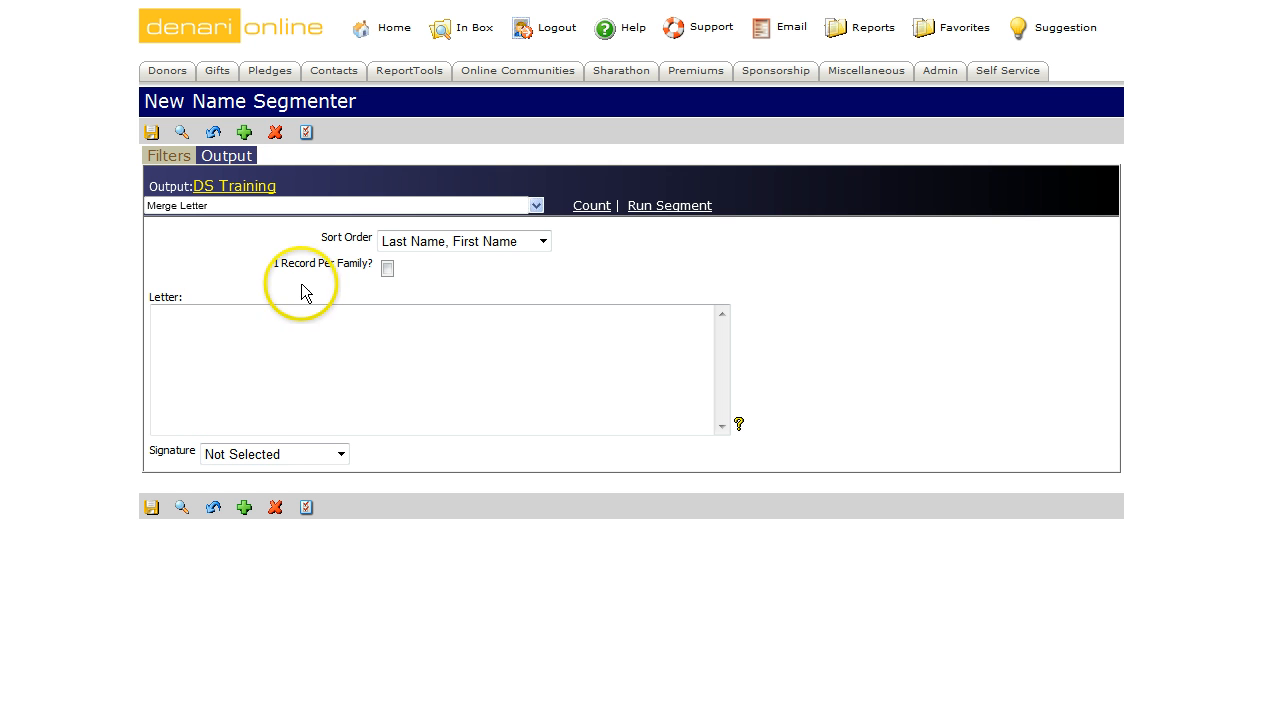
pyautogui.click(217, 310)
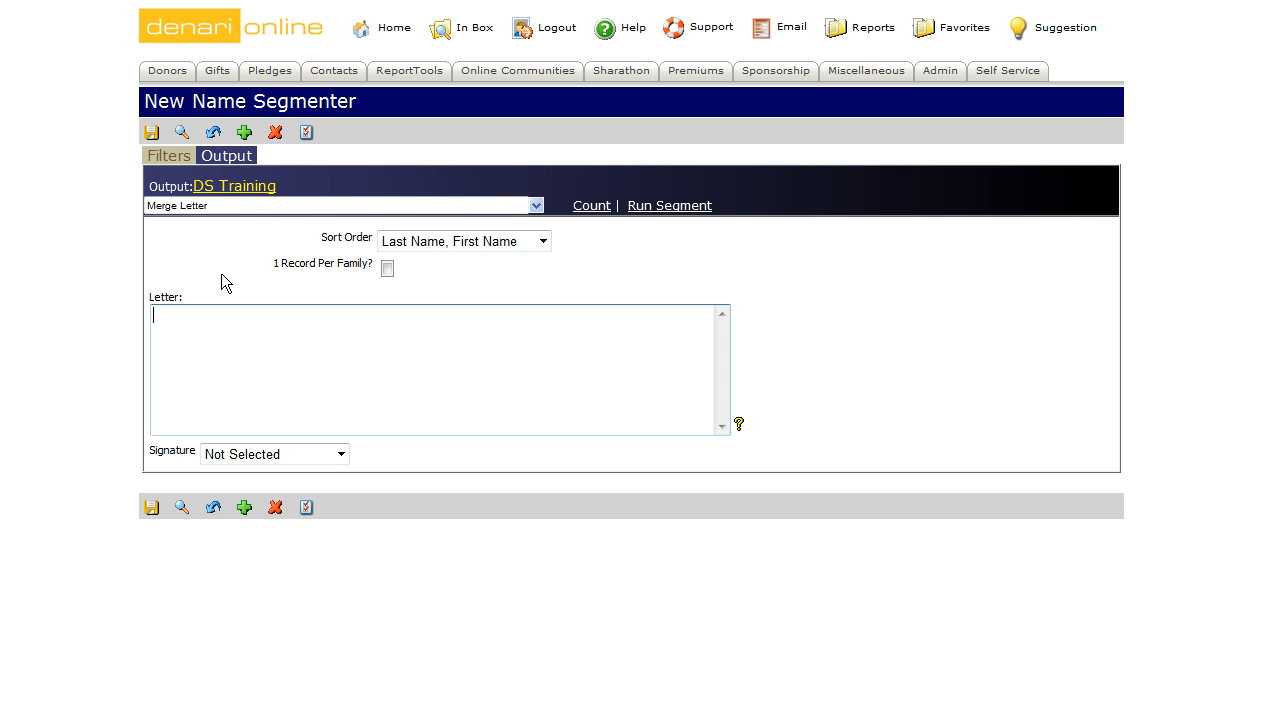
pyautogui.click(191, 329)
pyautogui.click(308, 334)
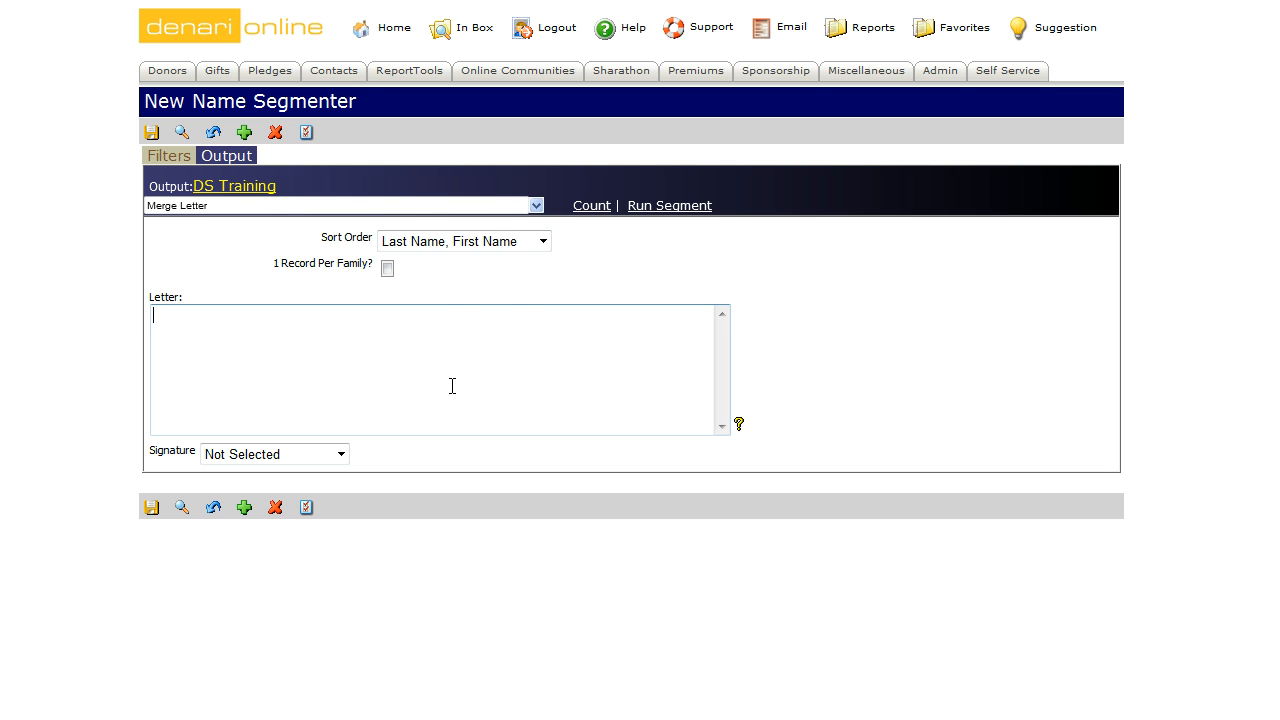
# Change the segment's output format to Text eMail.
pyautogui.click(536, 205)
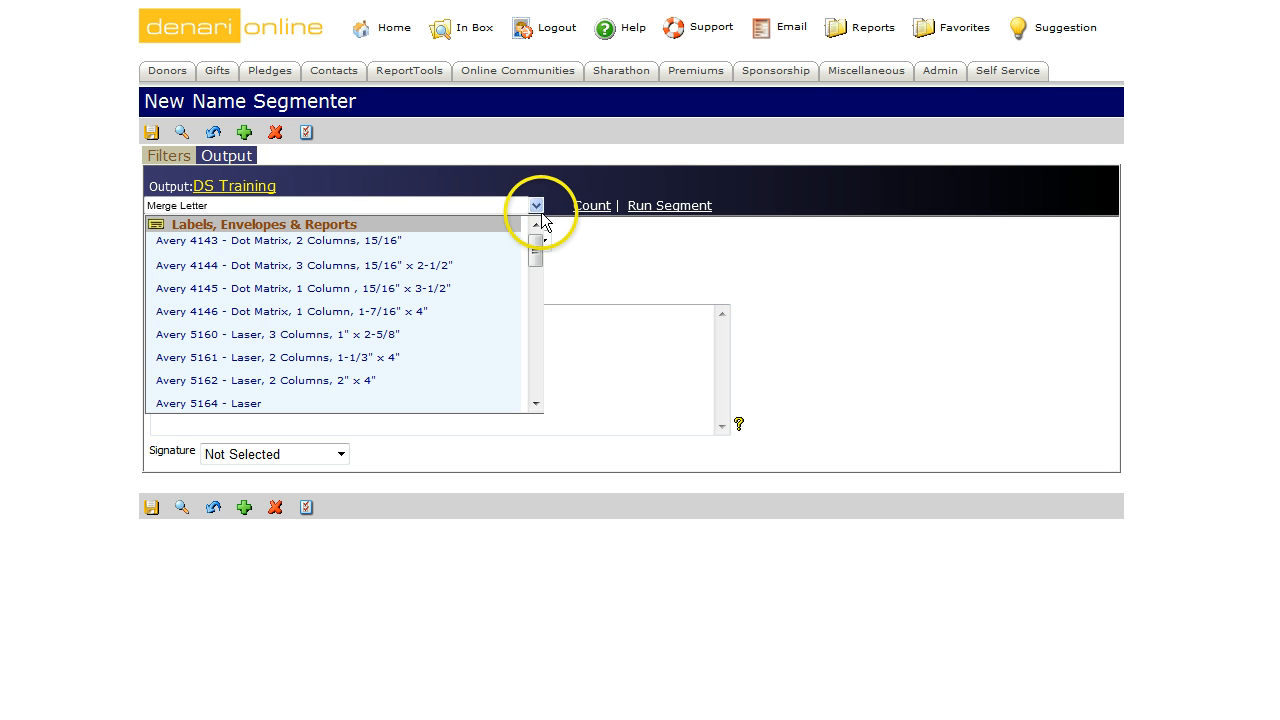
pyautogui.scroll(-3, 541, 214)
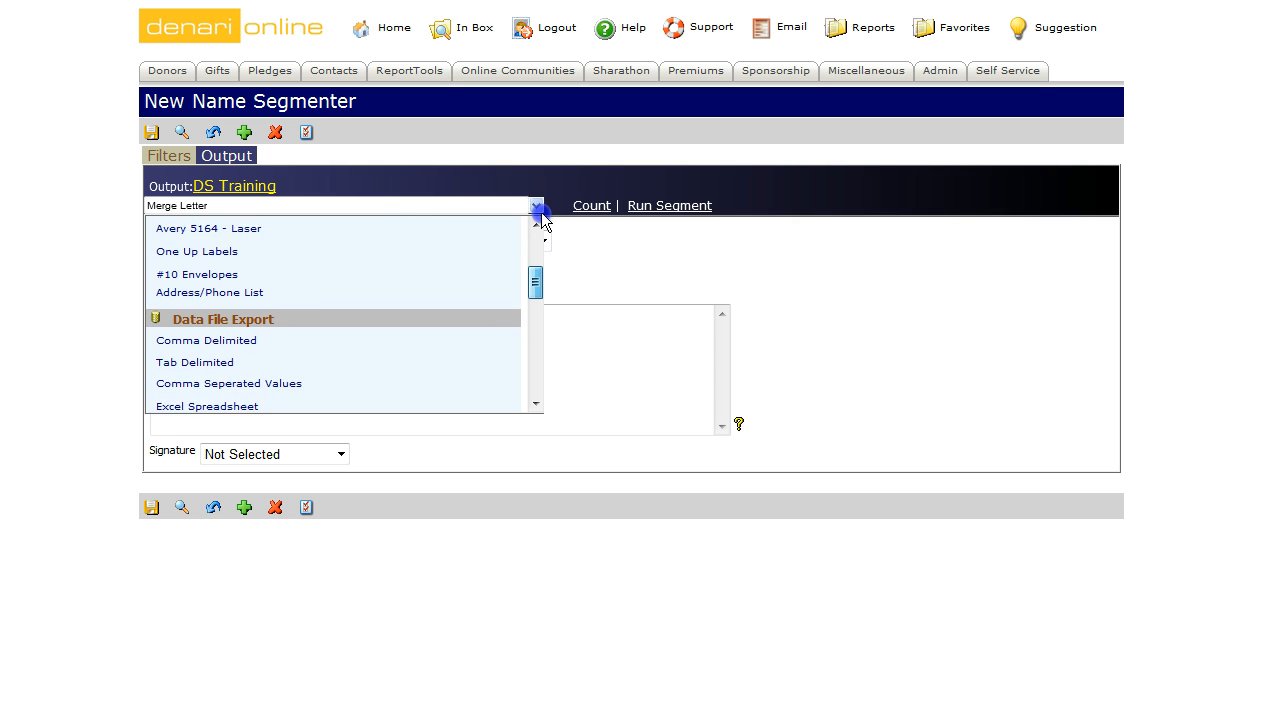
pyautogui.scroll(-3, 541, 214)
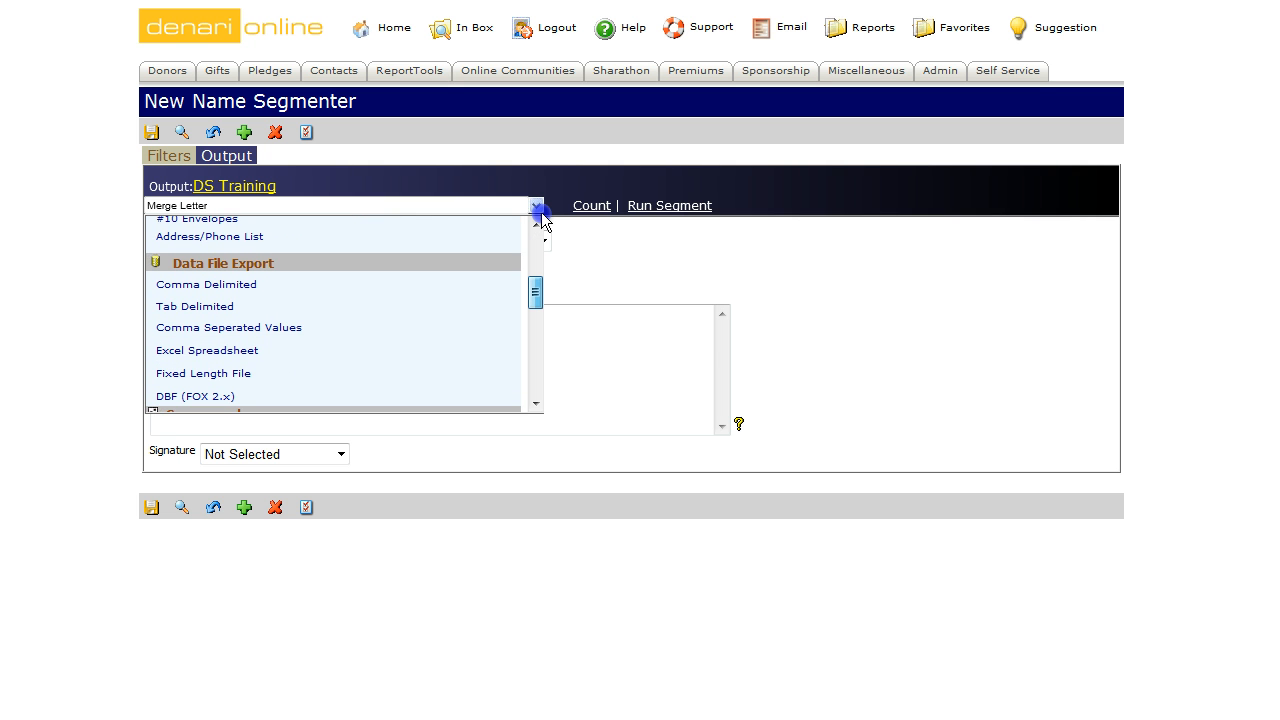
pyautogui.moveTo(538, 291); pyautogui.dragTo(538, 298)
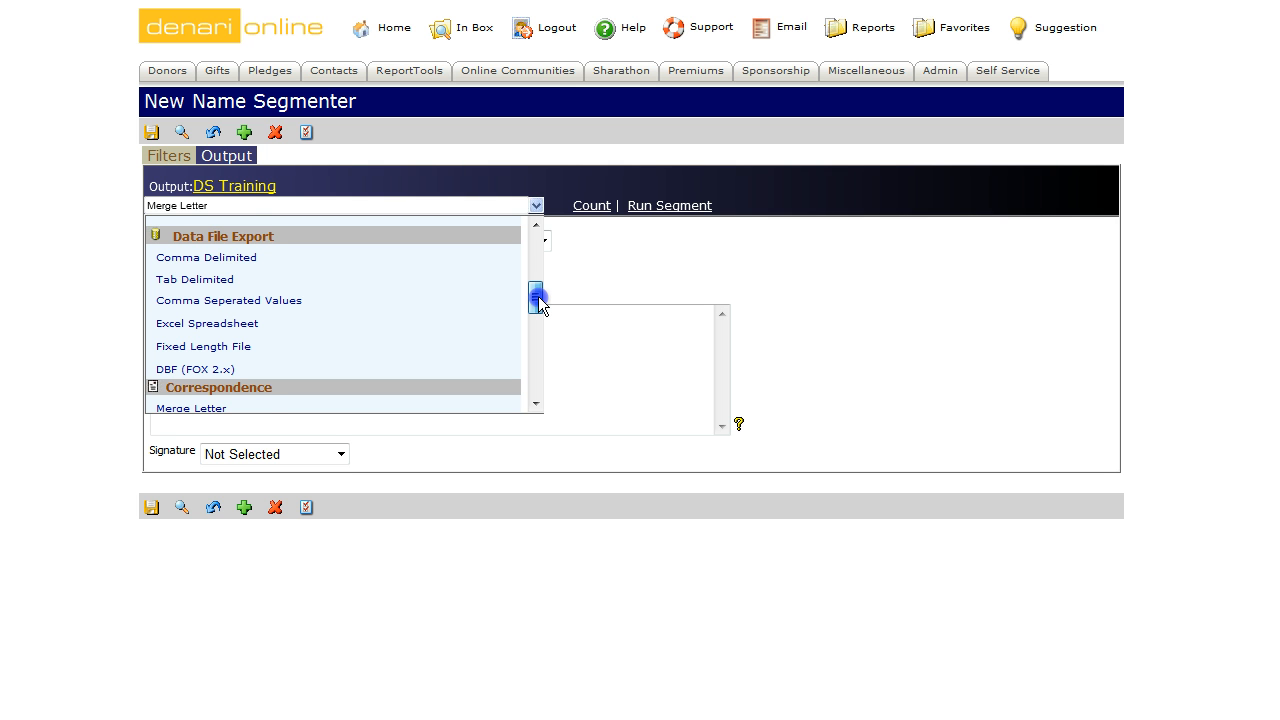
pyautogui.moveTo(539, 298); pyautogui.dragTo(537, 318)
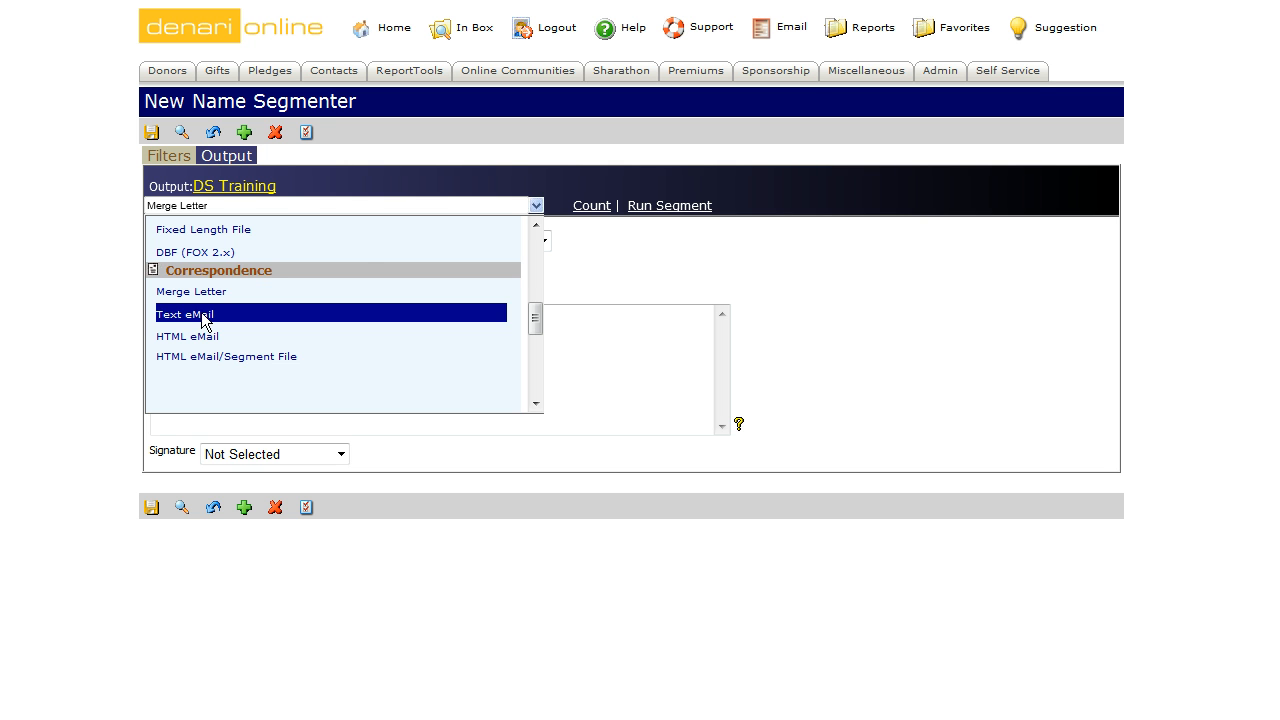
pyautogui.click(205, 315)
pyautogui.click(229, 368)
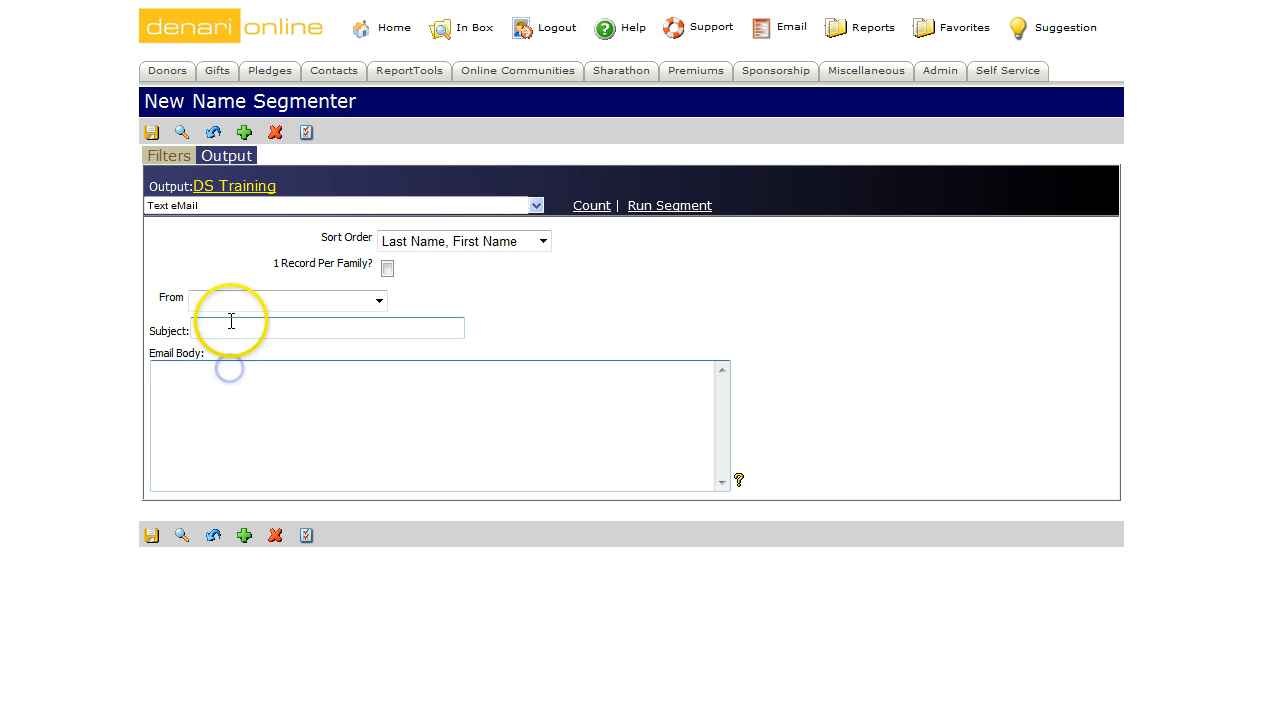
# Select the registered sender's e-mail address as the From address of the text e-mail.
pyautogui.click(378, 302)
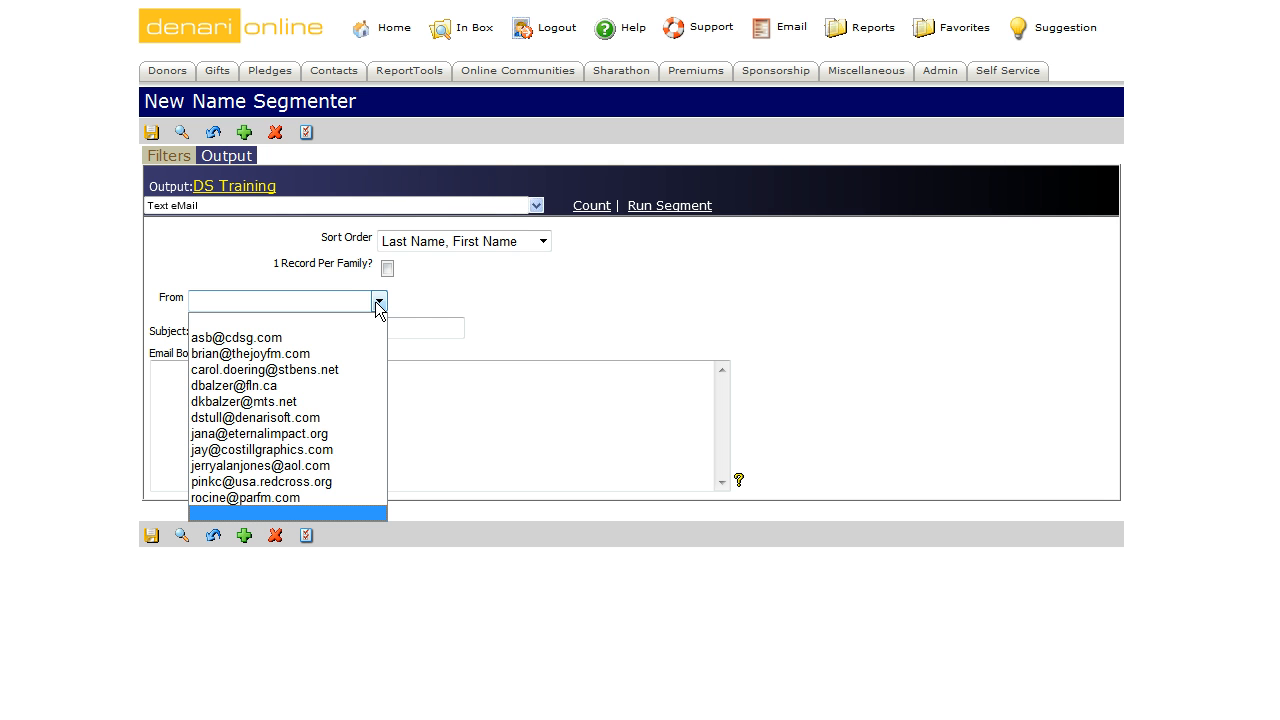
pyautogui.click(407, 299)
pyautogui.click(378, 301)
pyautogui.press('Down')
pyautogui.press('Down')
pyautogui.press('Down')
pyautogui.press('Down')
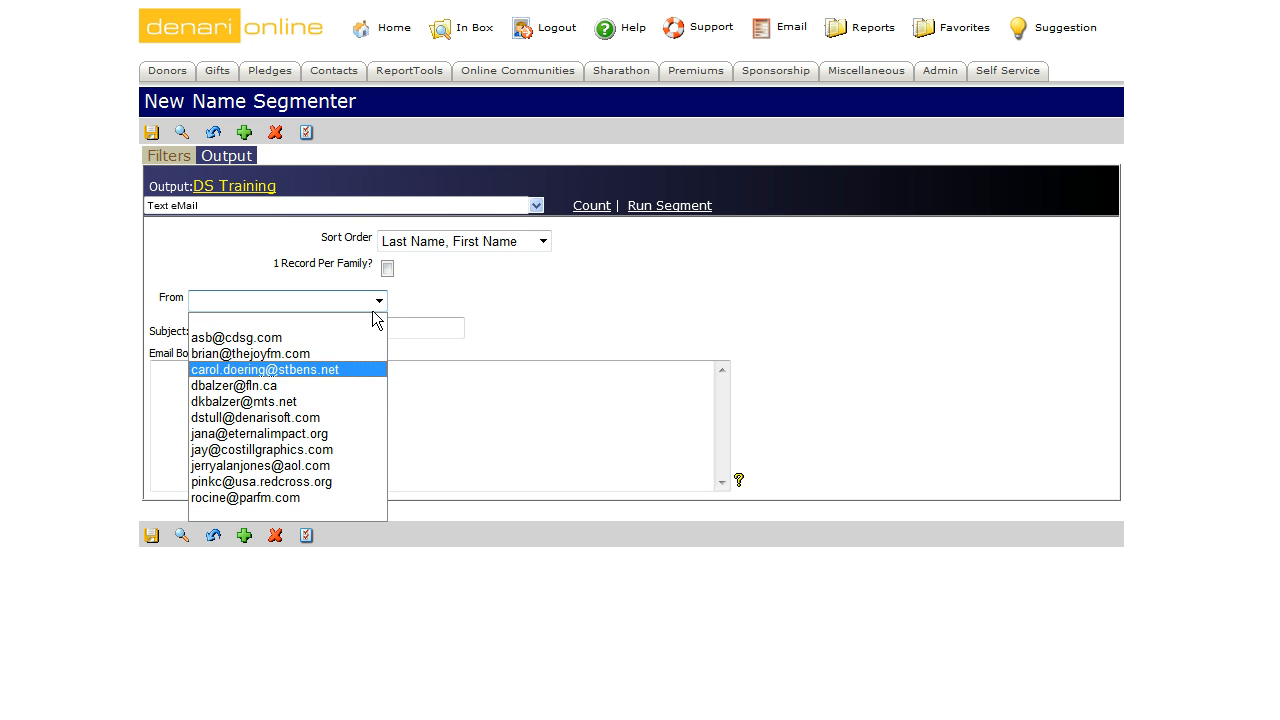
pyautogui.click(372, 312)
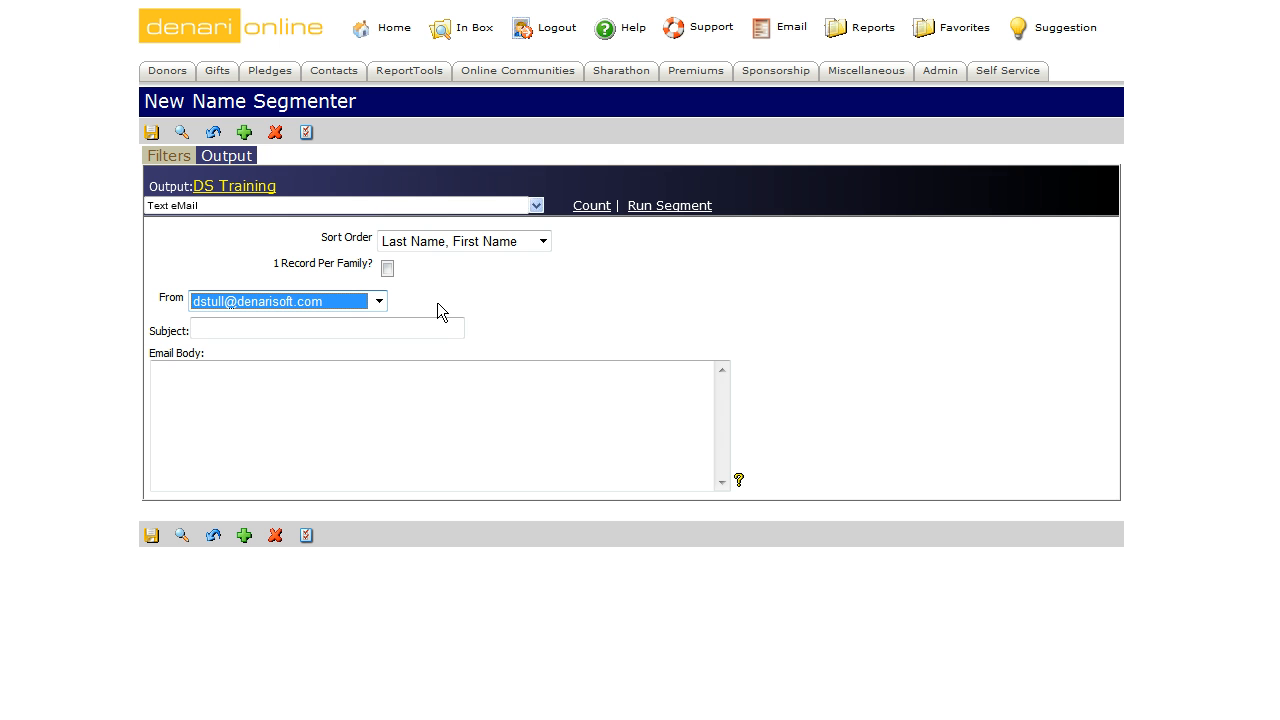
# Review the chosen sender's signature in the registered email senders setup and return to the segment's e-mail output.
pyautogui.click(940, 74)
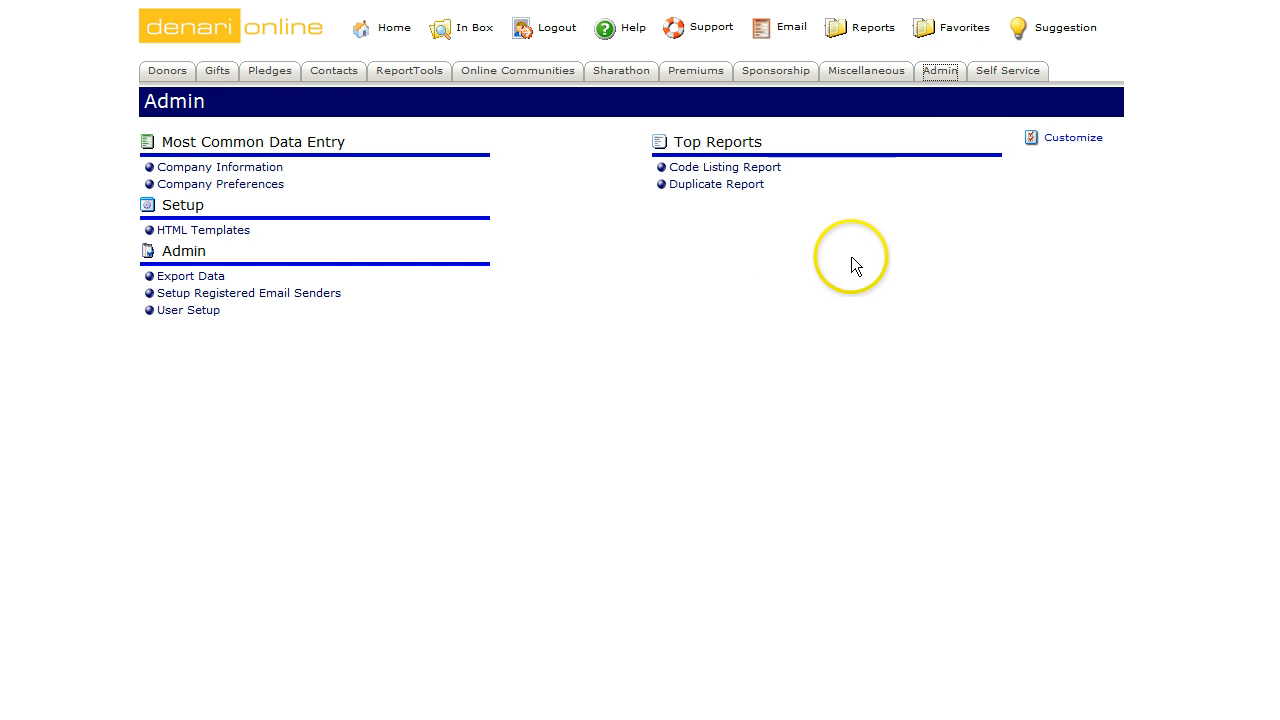
pyautogui.click(276, 295)
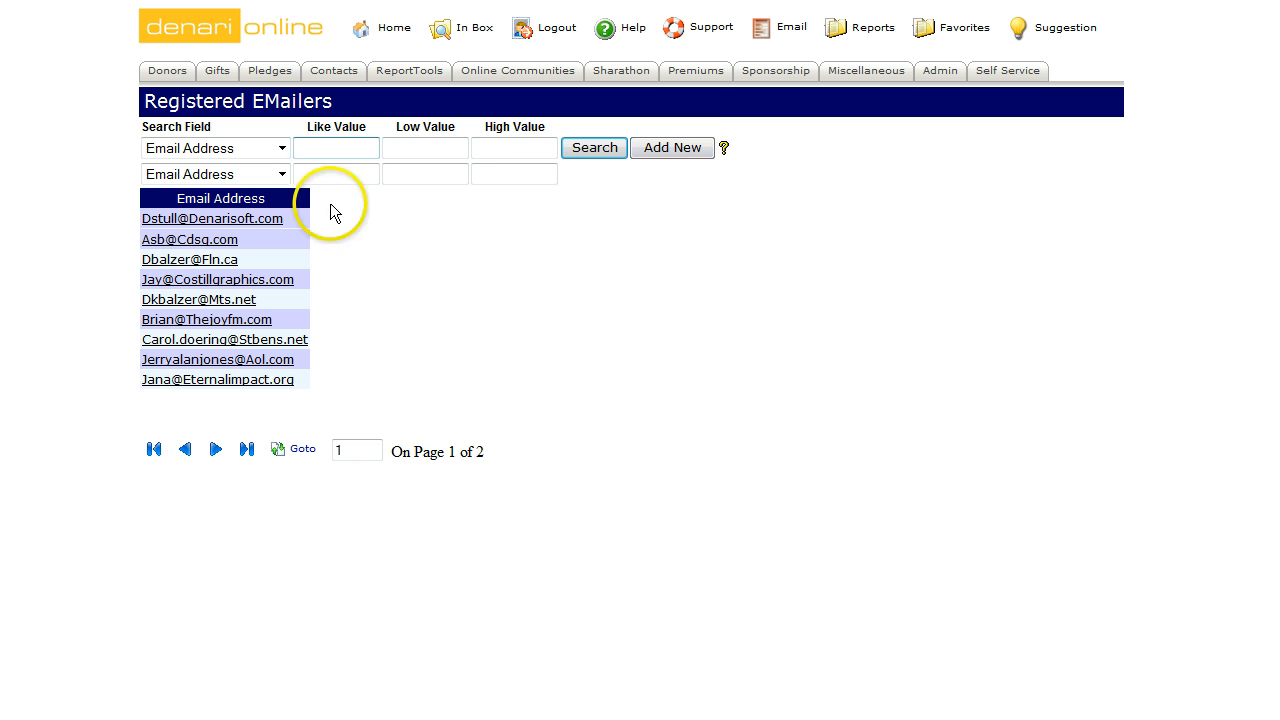
pyautogui.click(272, 218)
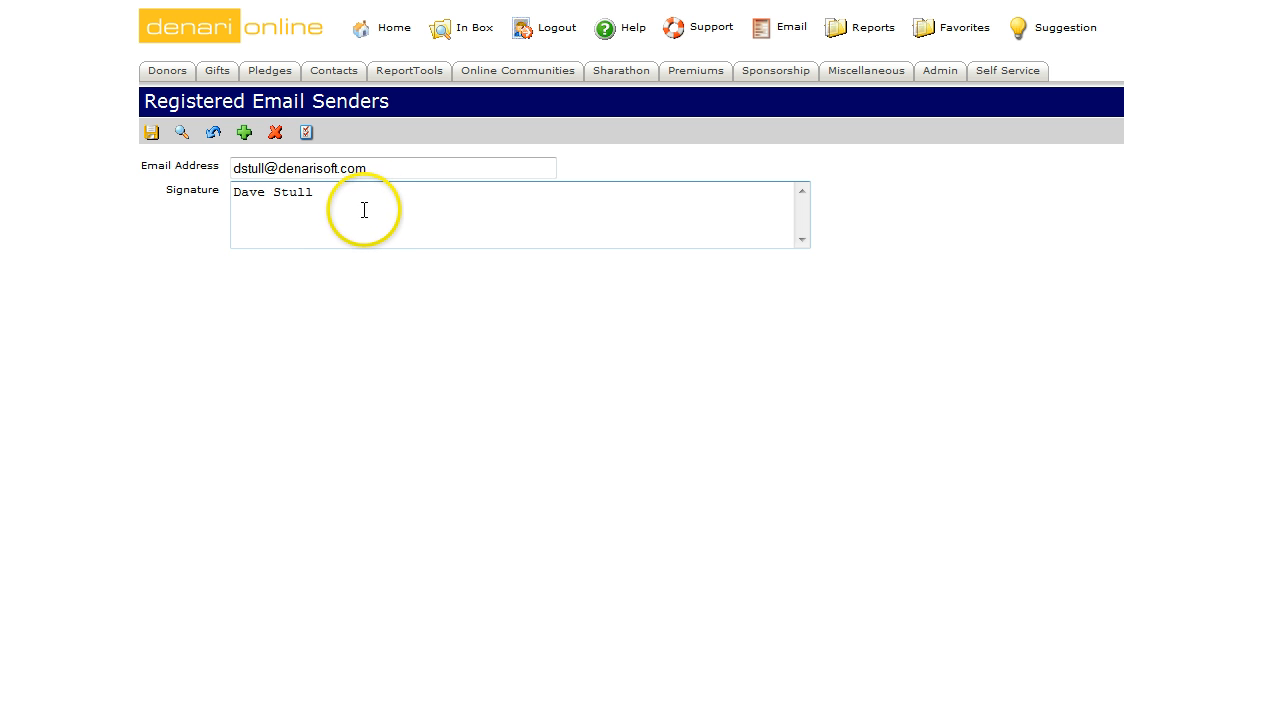
pyautogui.click(22, 2)
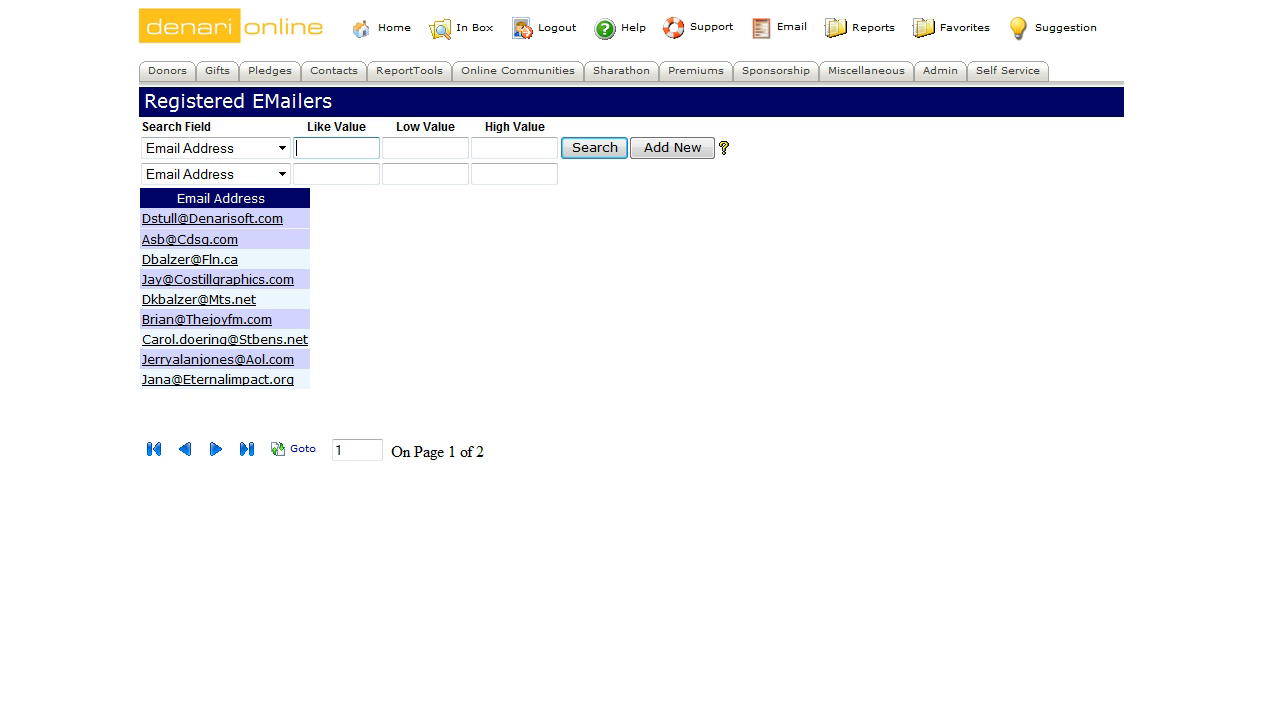
pyautogui.click(14, 1)
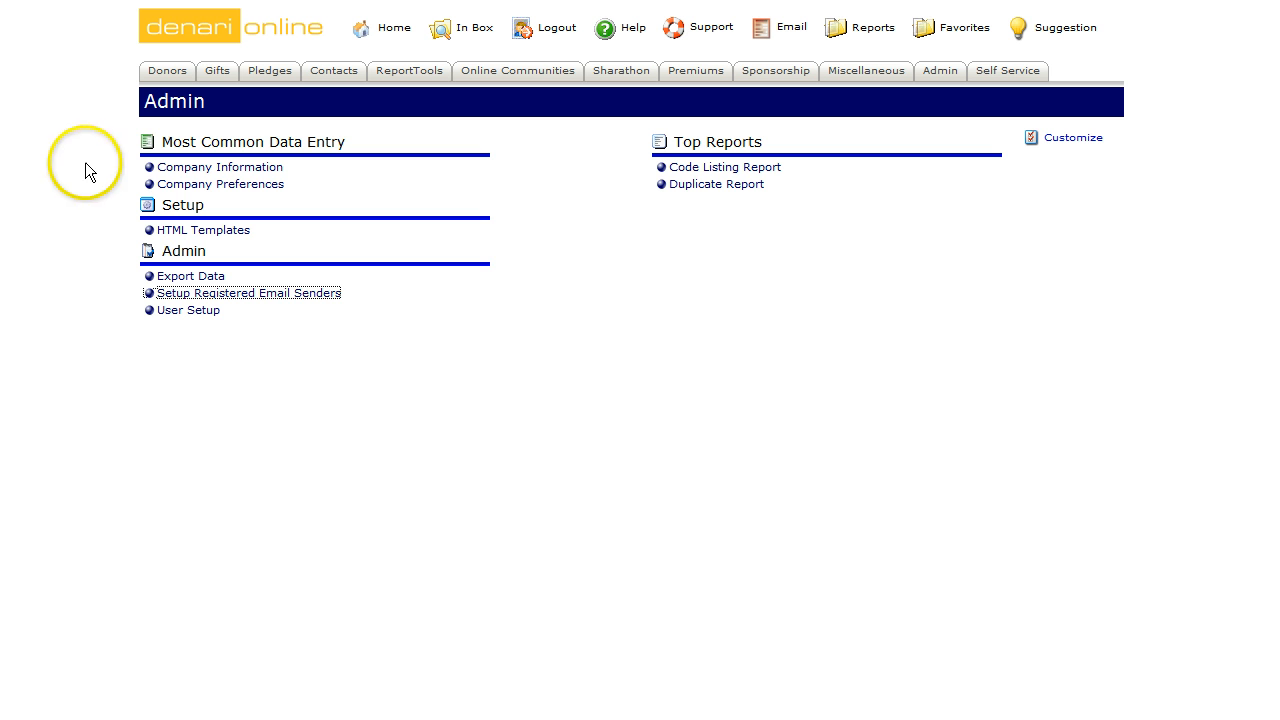
pyautogui.click(14, 1)
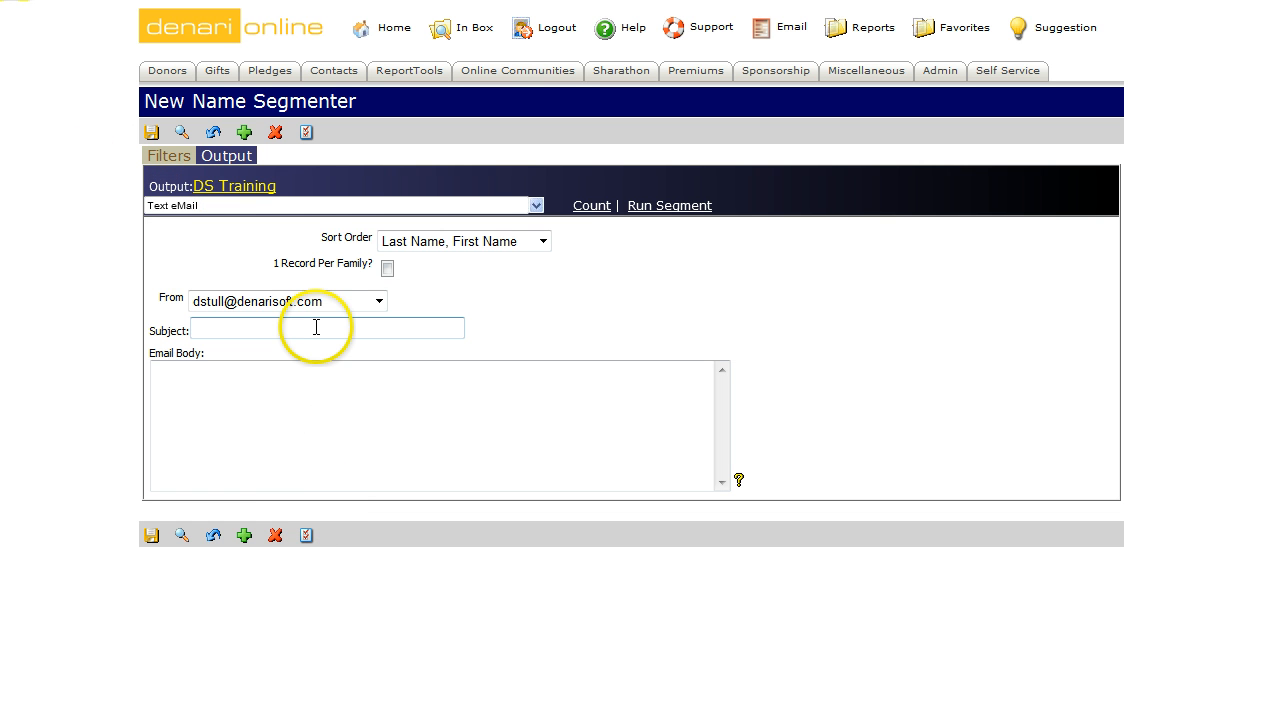
pyautogui.click(317, 333)
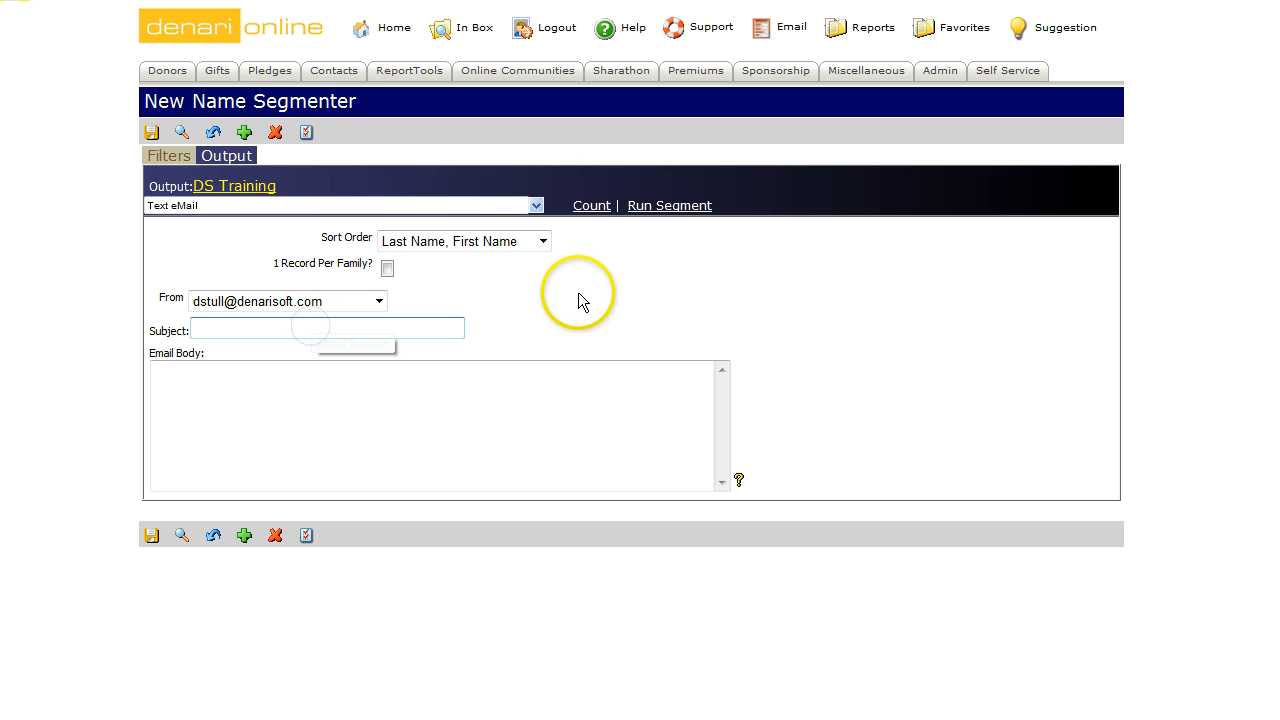
pyautogui.click(491, 421)
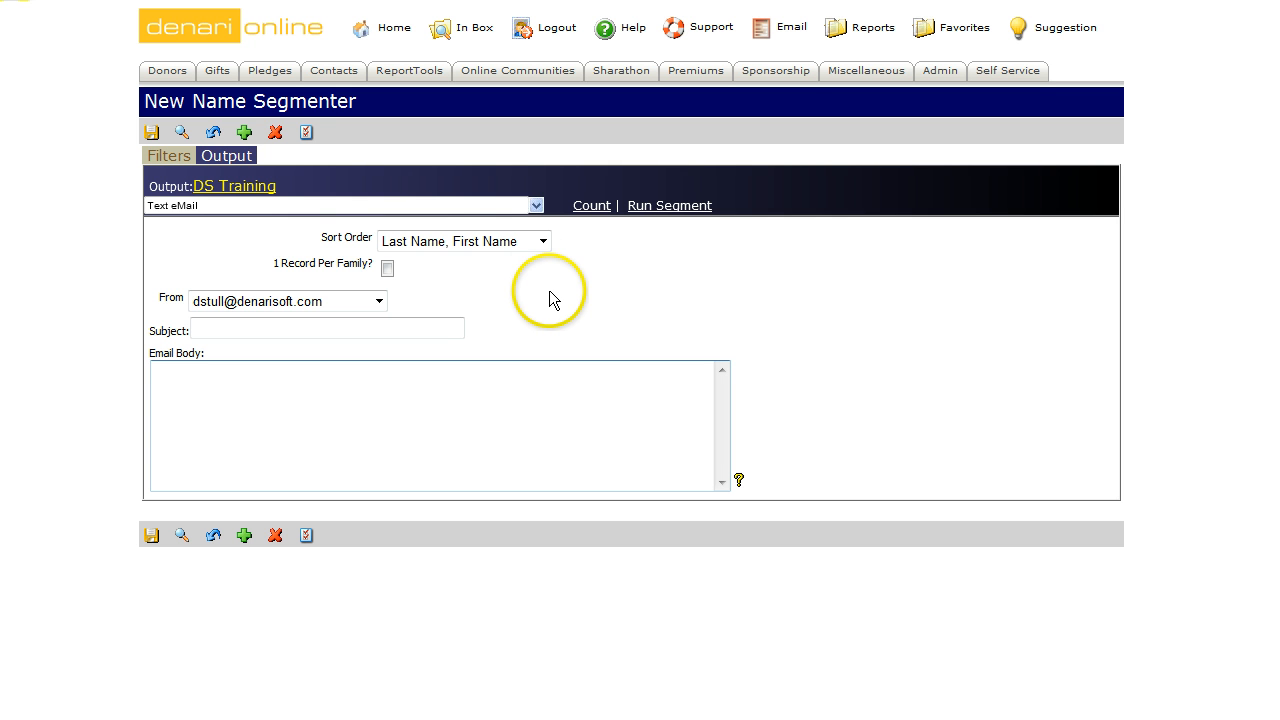
# Change the segment's output format to HTML eMail.
pyautogui.click(535, 206)
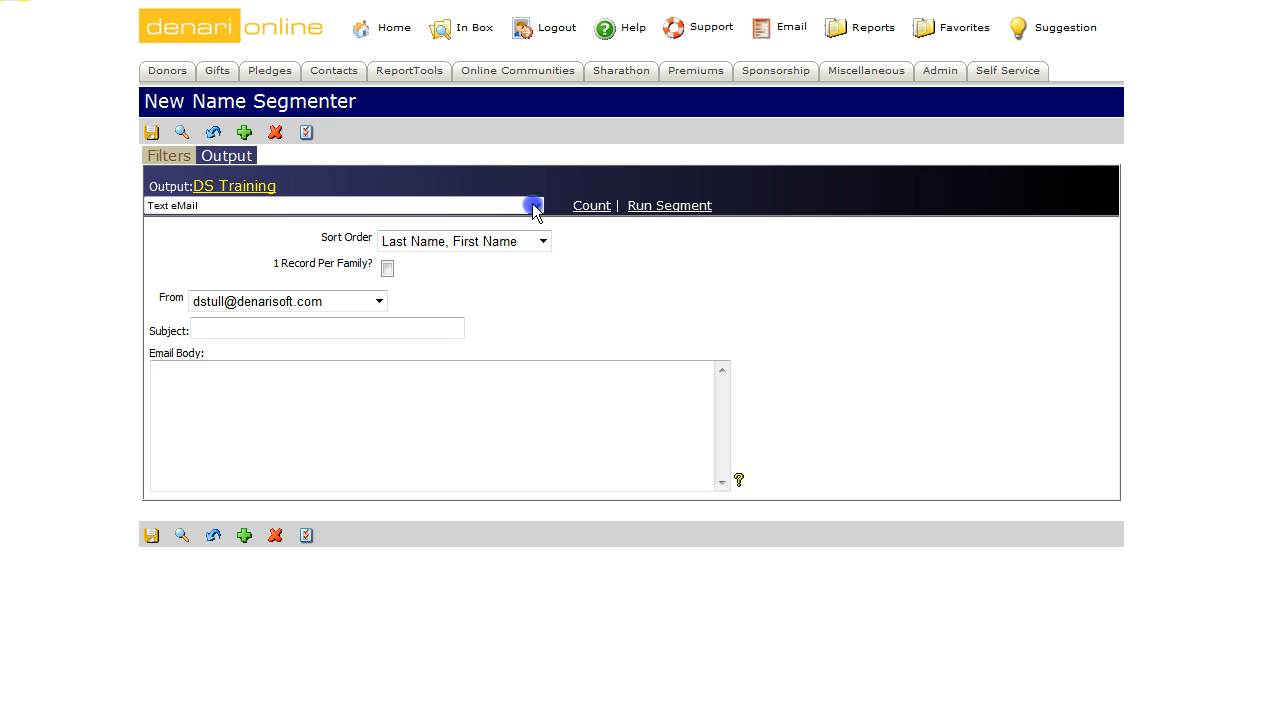
pyautogui.click(536, 254)
pyautogui.moveTo(536, 252); pyautogui.dragTo(536, 321)
pyautogui.click(533, 212)
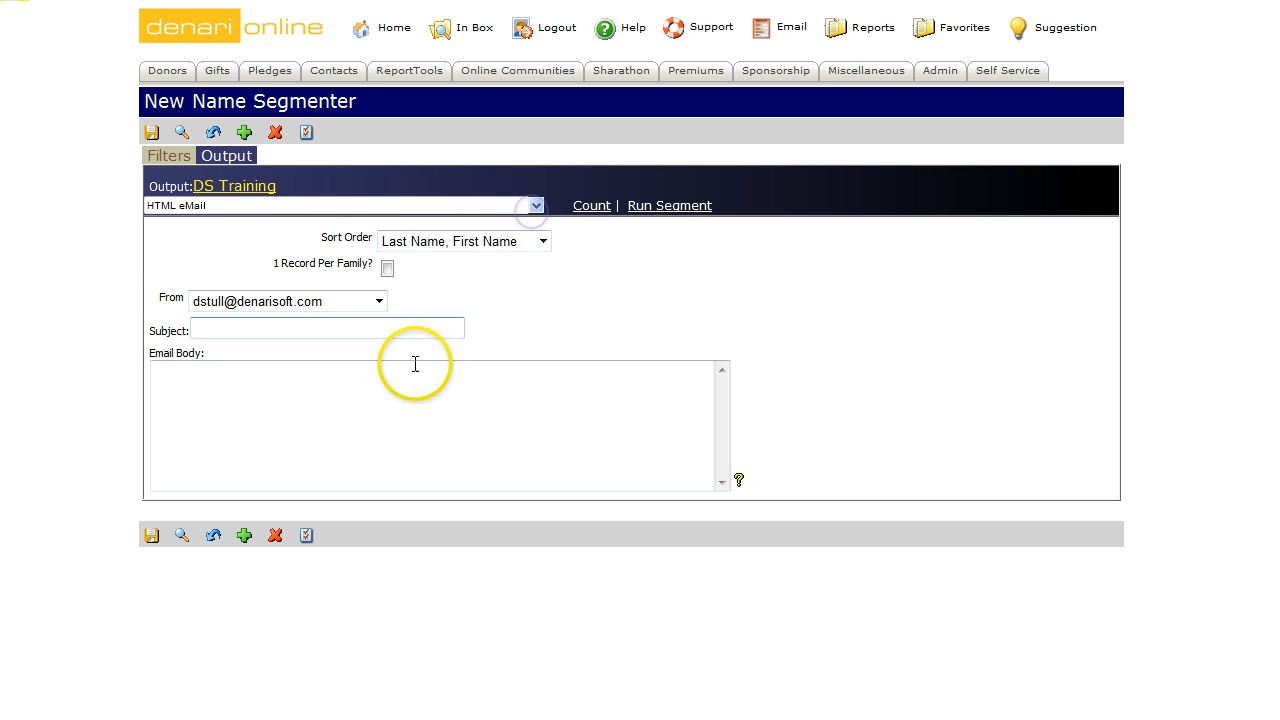
pyautogui.click(407, 396)
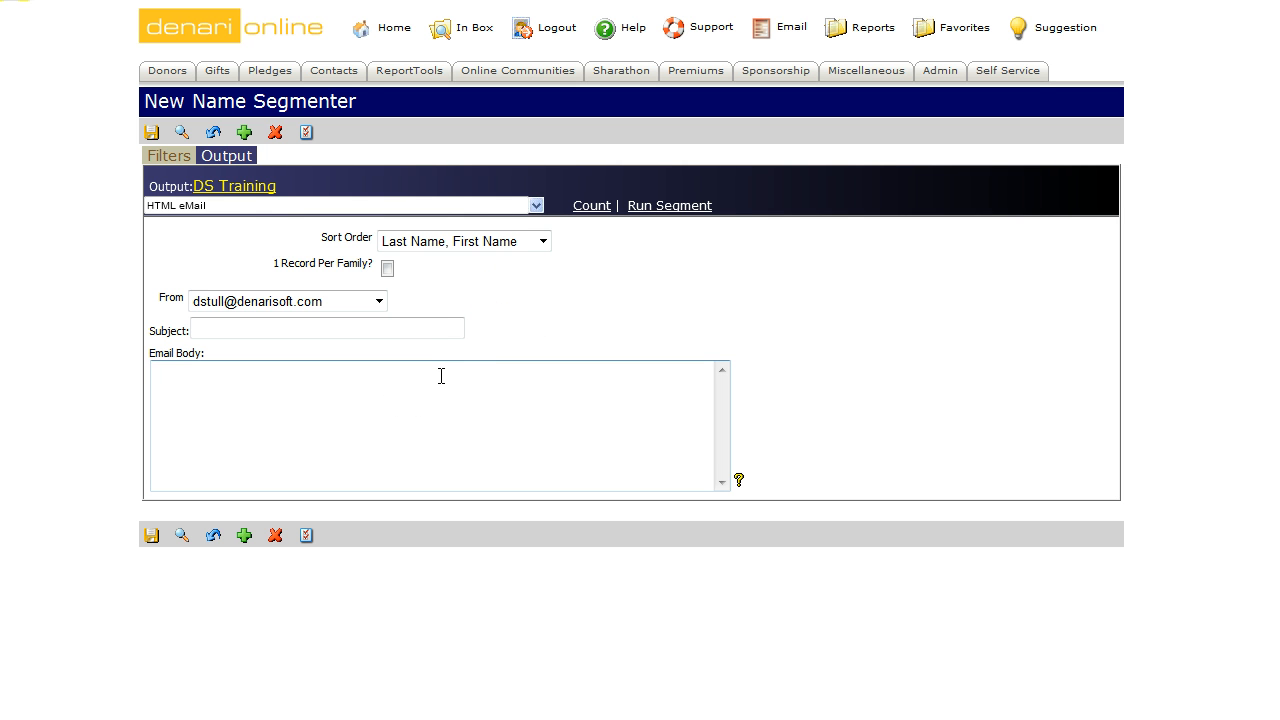
pyautogui.click(438, 322)
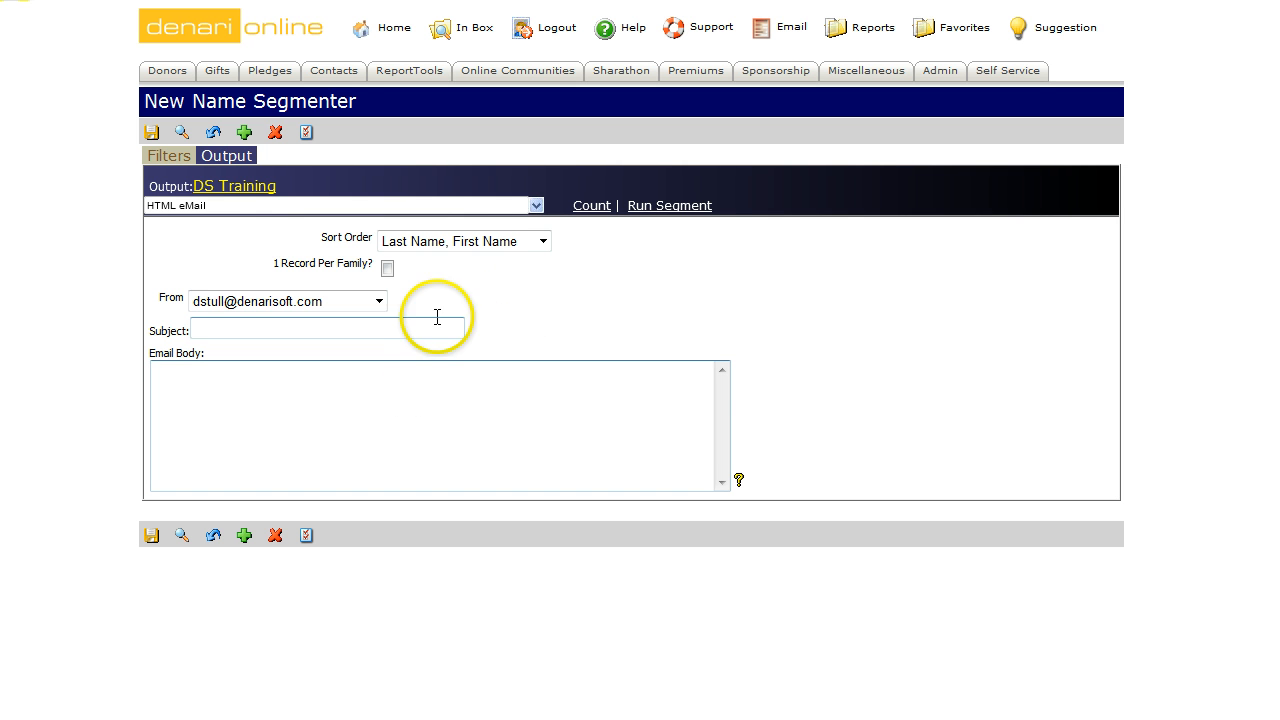
pyautogui.click(376, 377)
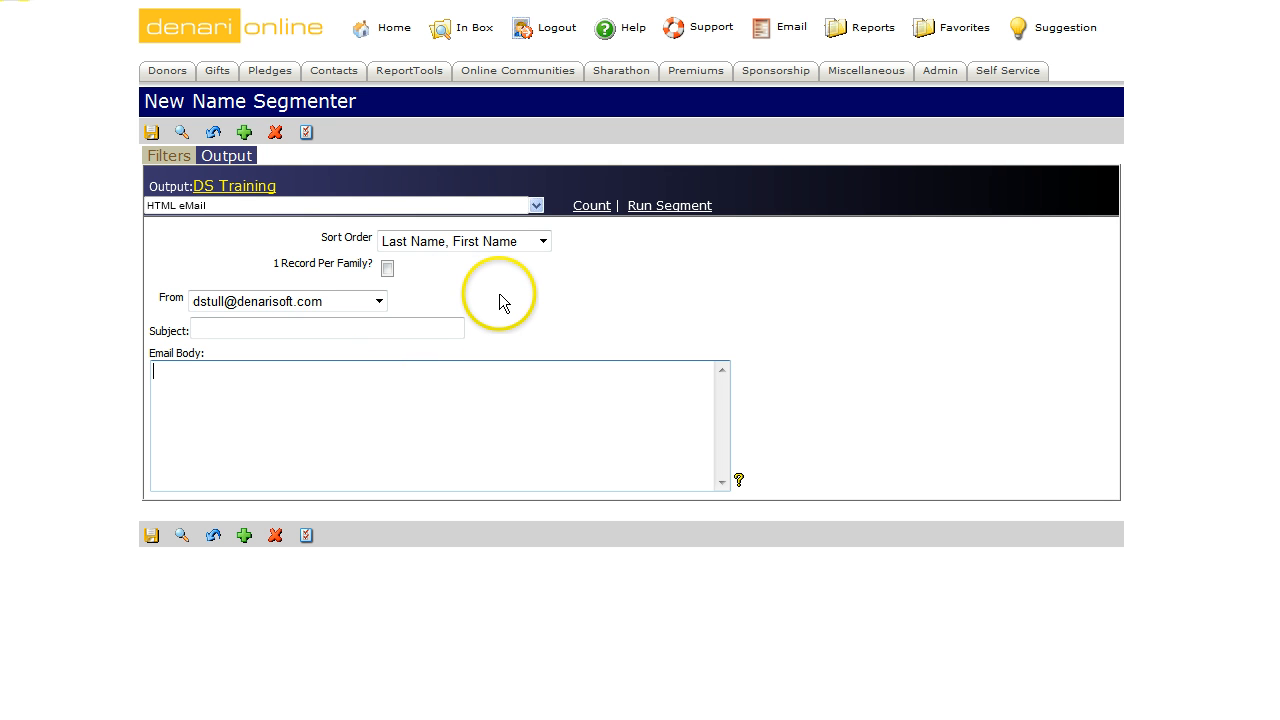
pyautogui.click(454, 394)
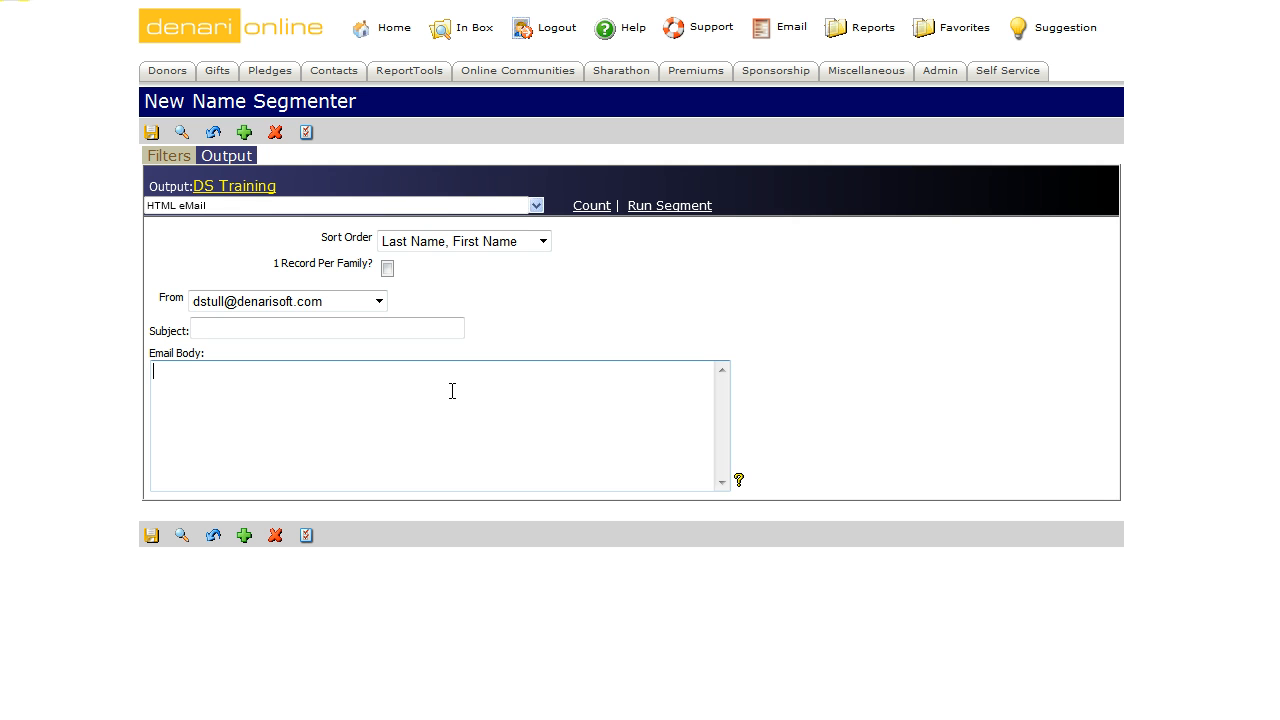
pyautogui.write('http://www.denarisoft.co')
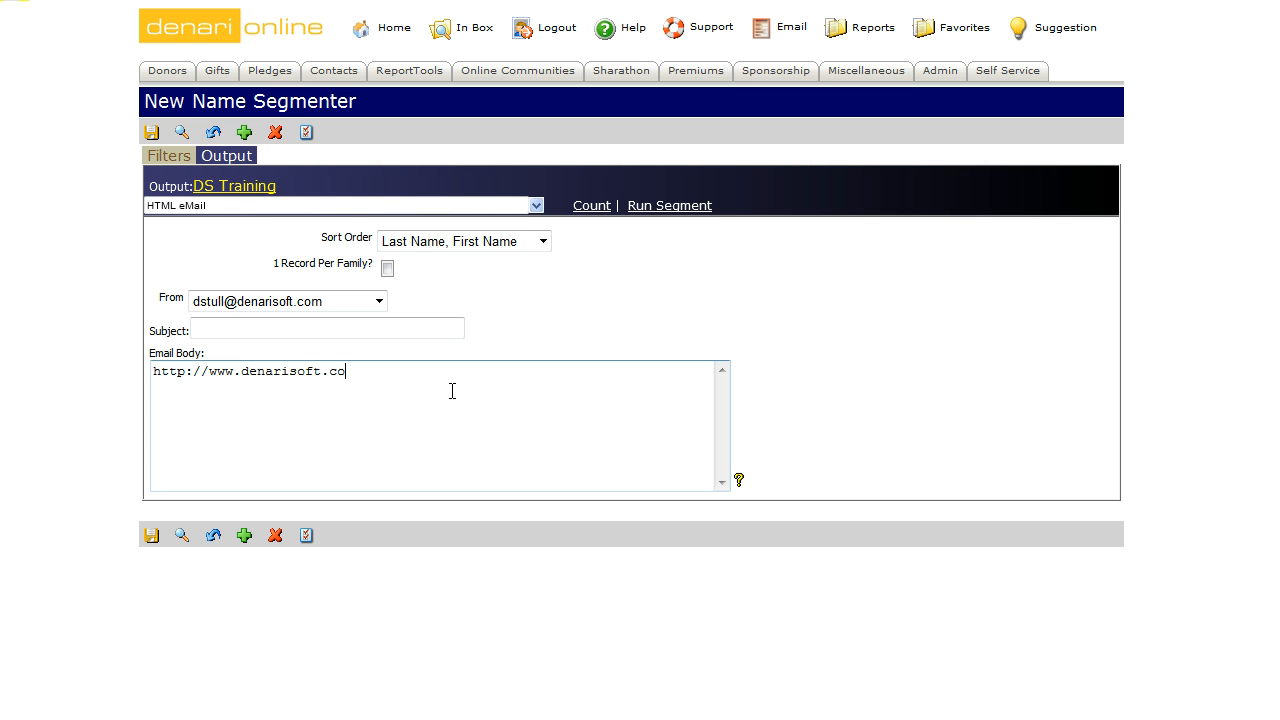
pyautogui.write('m/newsletter')
pyautogui.click(456, 393)
pyautogui.click(469, 405)
pyautogui.click(465, 397)
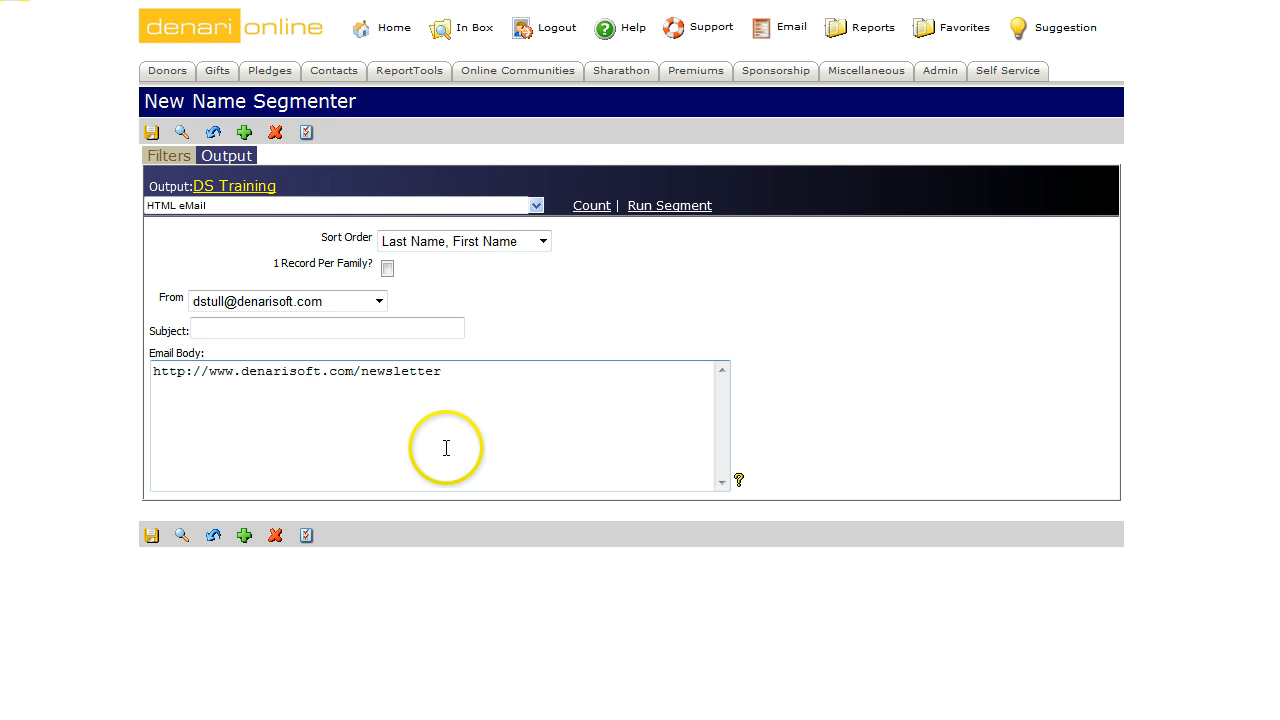
# Change the segment's output format to HTML eMail/Segment File.
pyautogui.click(535, 206)
pyautogui.scroll(-3, 536, 213)
pyautogui.scroll(-5, 535, 213)
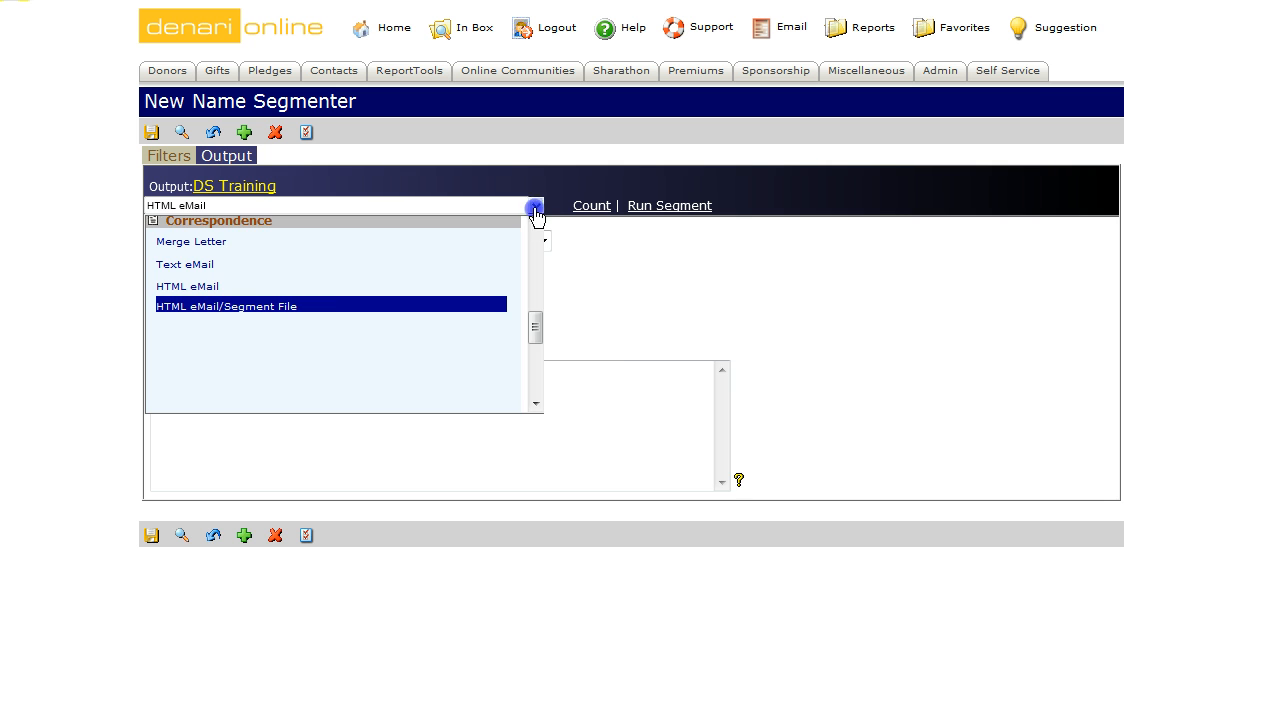
pyautogui.click(331, 307)
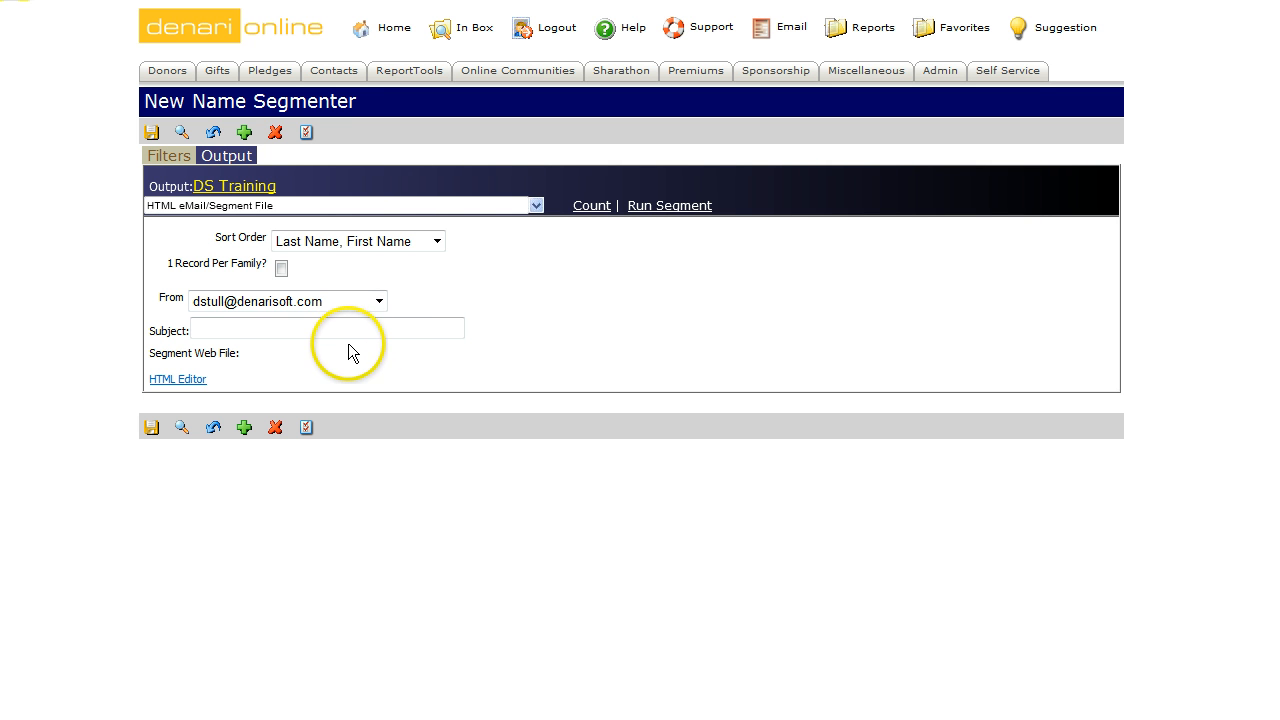
# Write "This is my email." as the segment's e-mail body in the HTML editor, and close the editor to return to the output settings.
pyautogui.click(188, 381)
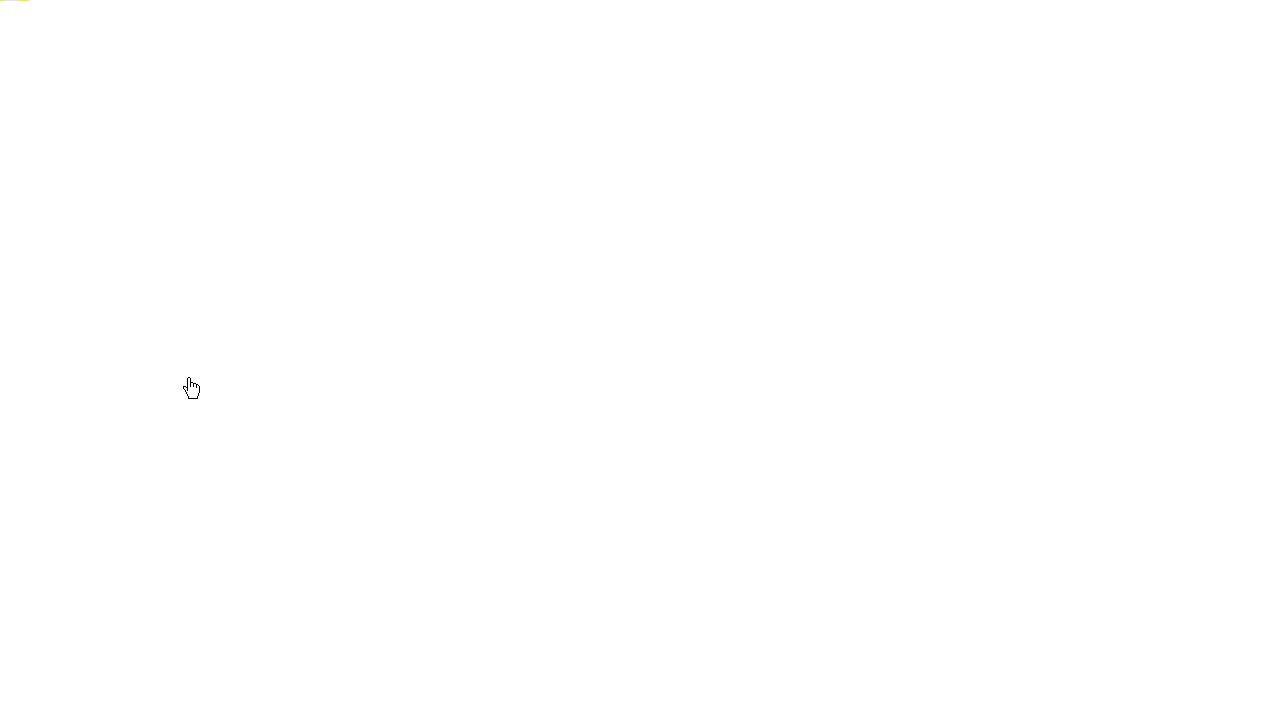
pyautogui.click(543, 338)
pyautogui.click(555, 328)
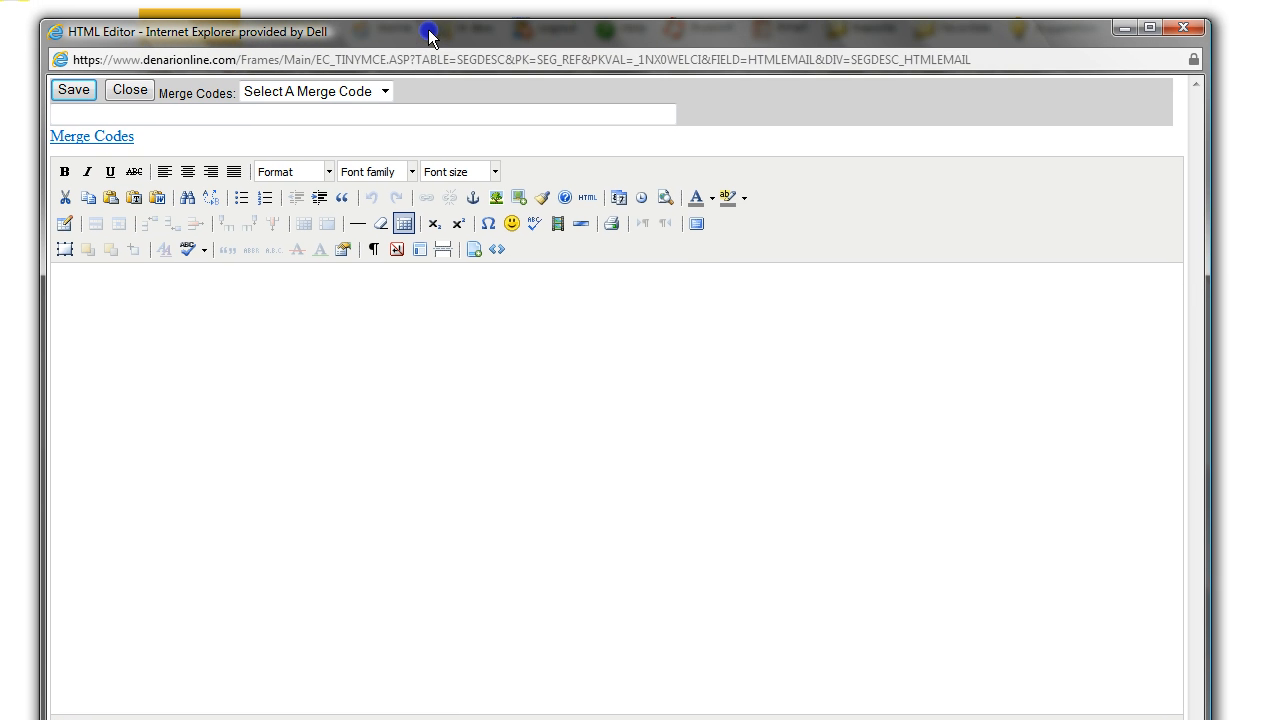
pyautogui.click(435, 58)
pyautogui.write('This is my emai')
pyautogui.click(424, 296)
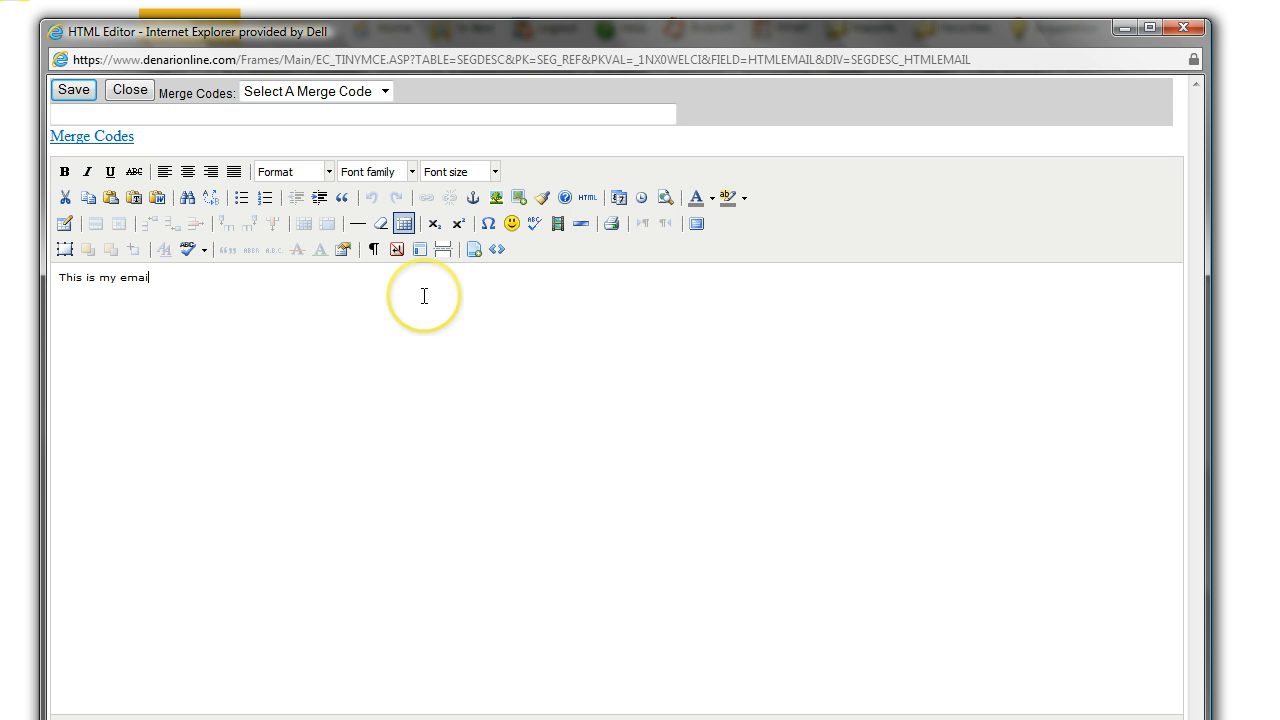
pyautogui.write('l.')
pyautogui.click(434, 296)
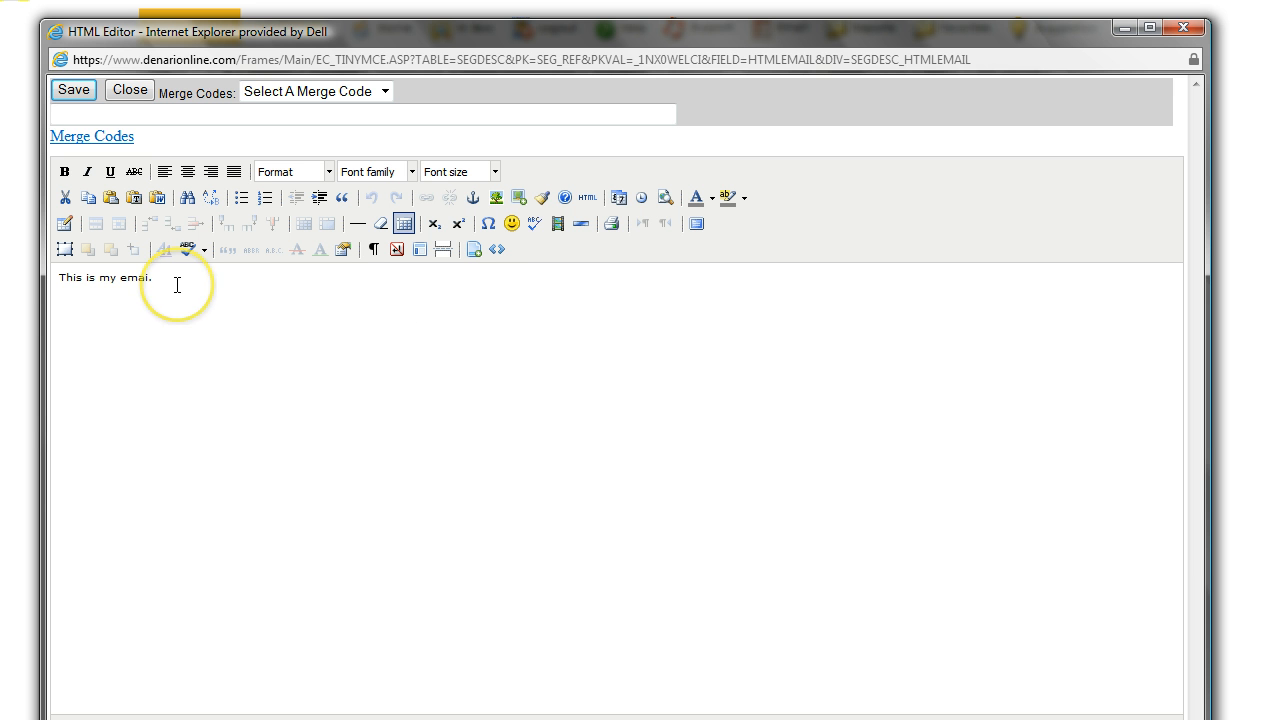
pyautogui.press('BackSpace')
pyautogui.press('BackSpace')
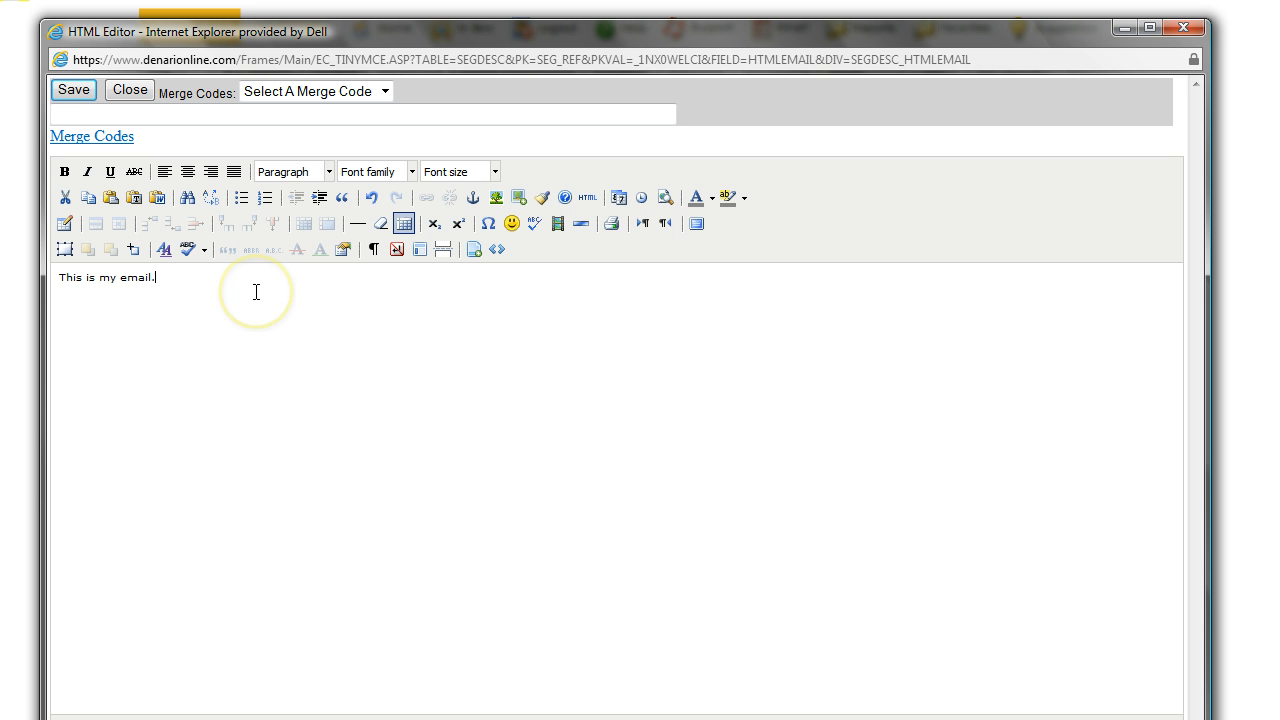
pyautogui.click(296, 291)
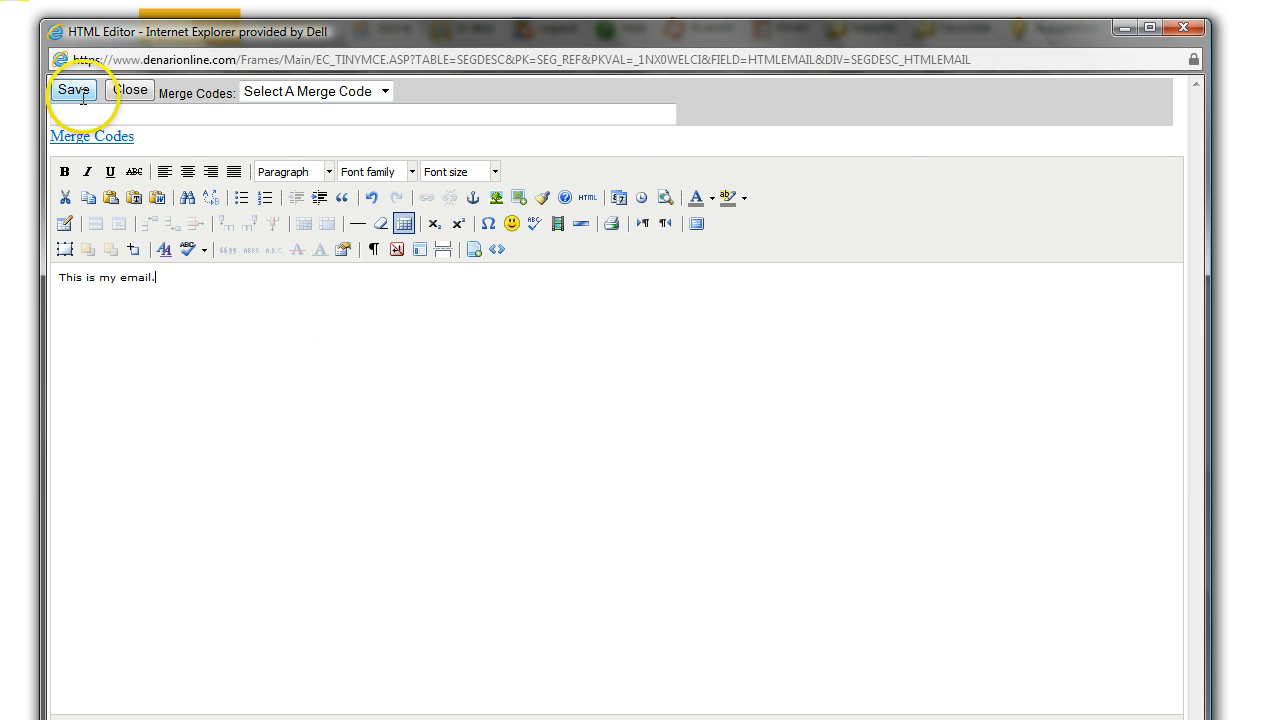
pyautogui.click(1181, 27)
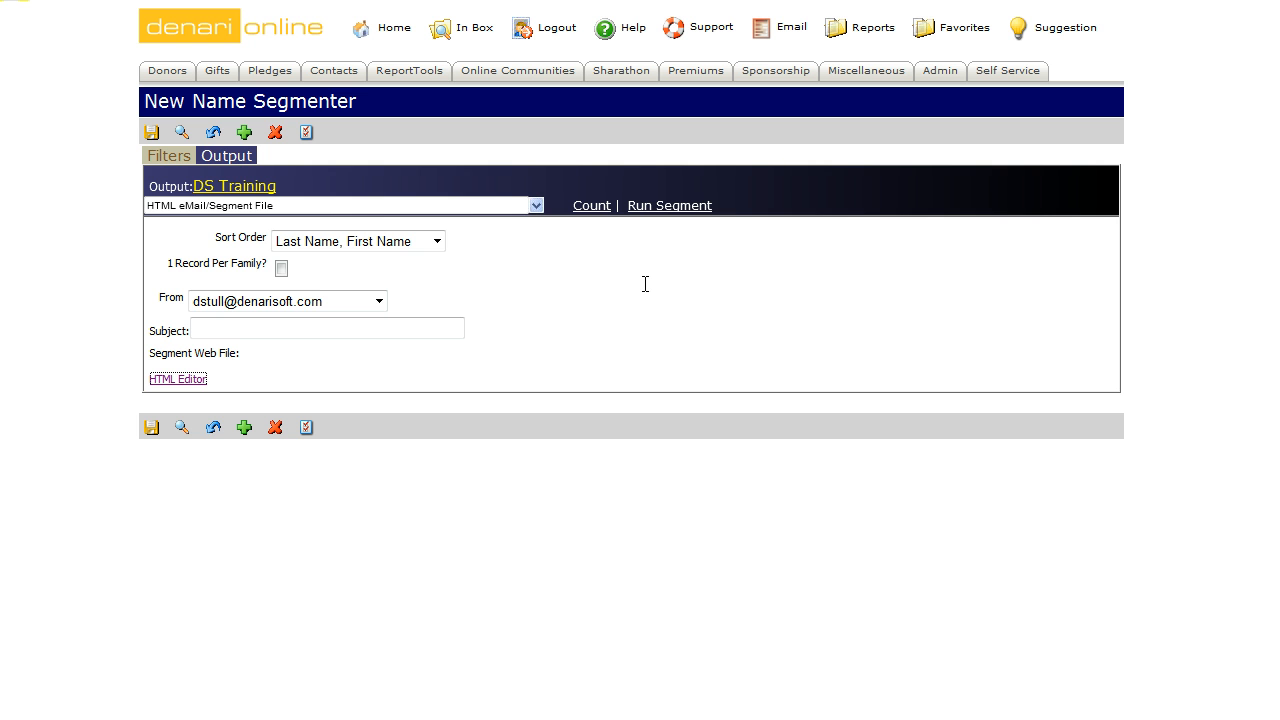
pyautogui.click(648, 297)
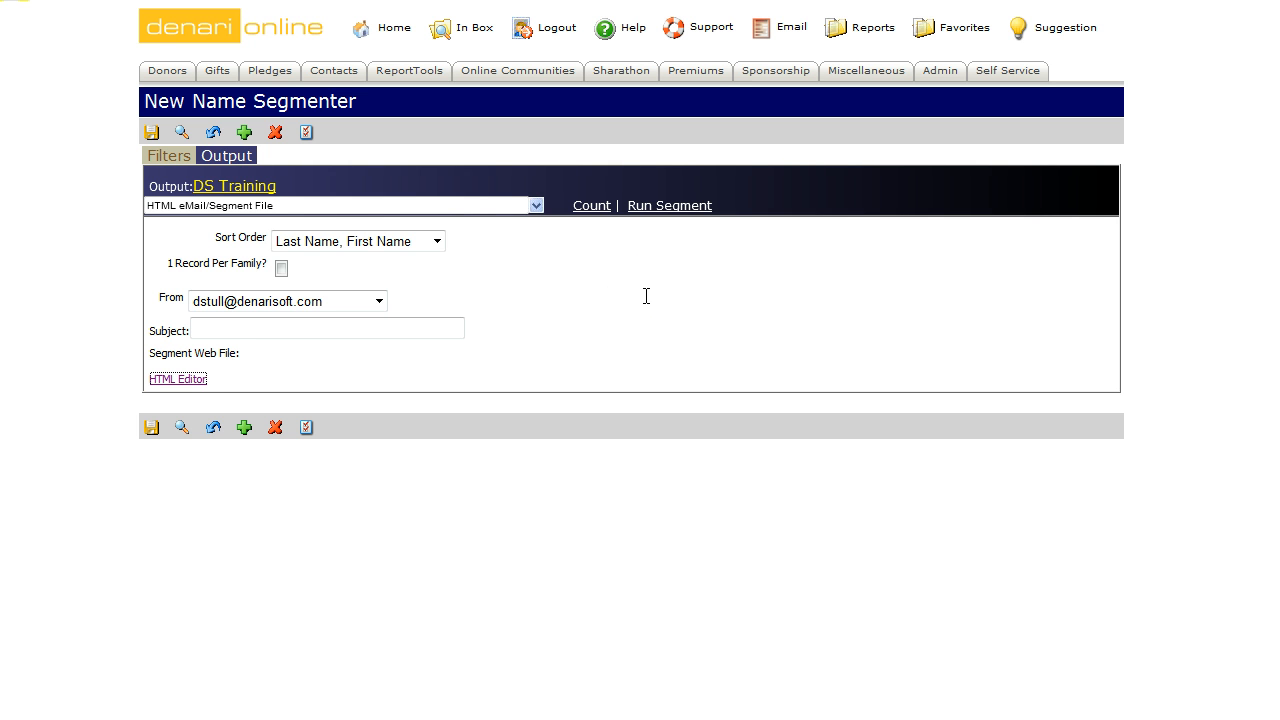